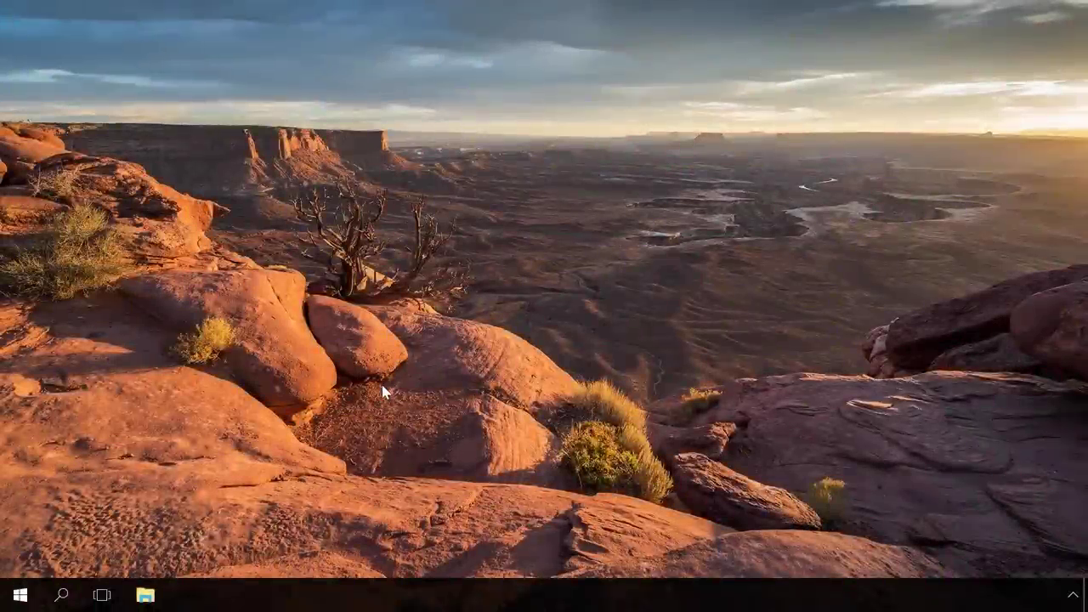
- Open the Local Group Policy Editor with gpedit.msc, maximize its window and widen the policy tree
key("super+r")
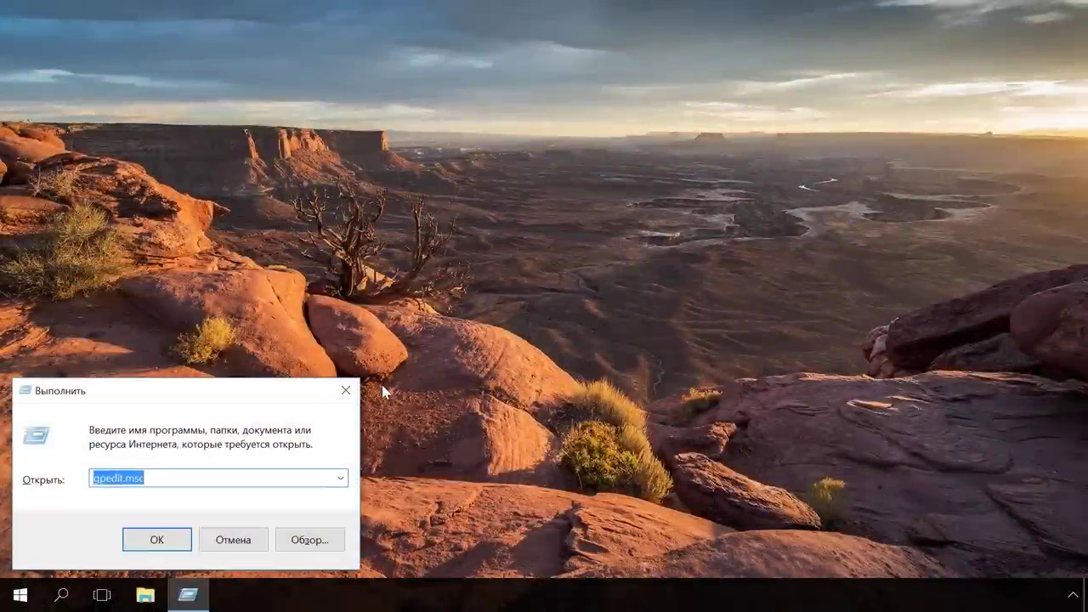
left_click(156, 541)
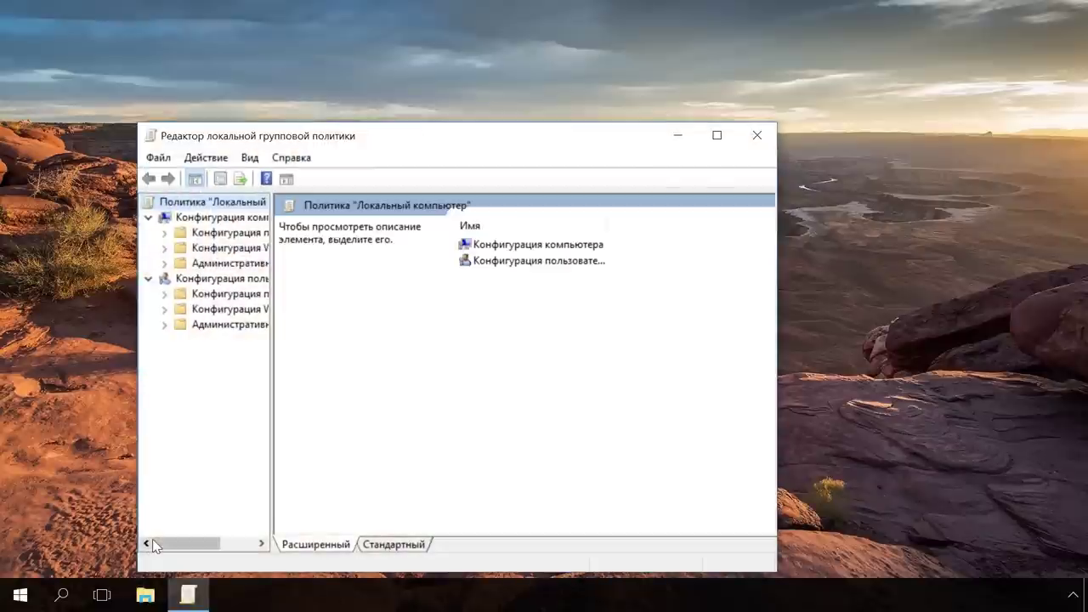
left_click(717, 135)
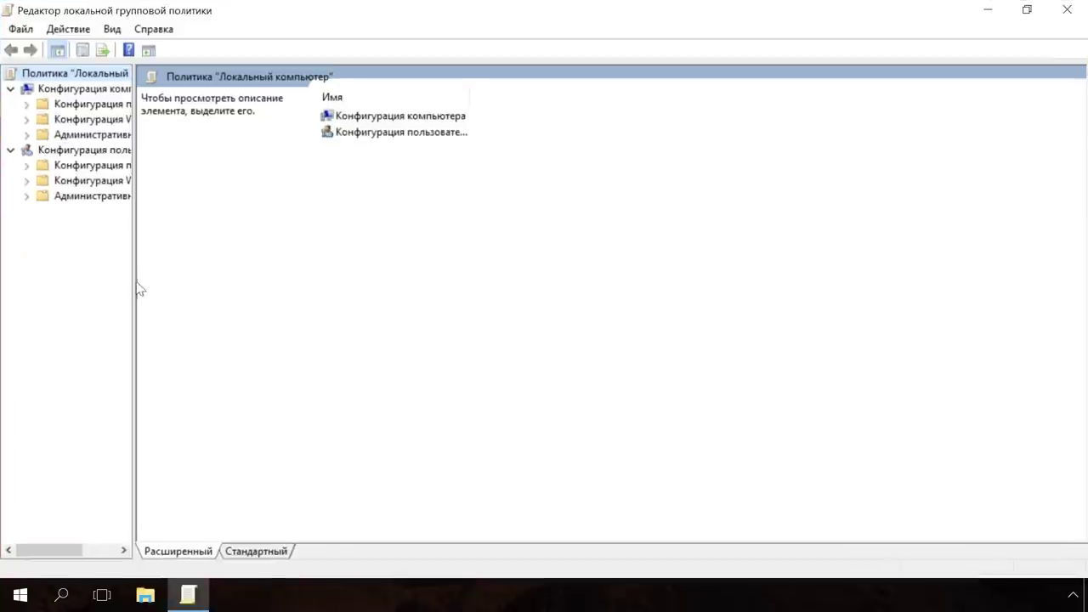
left_click_drag(134, 282, 294, 279)
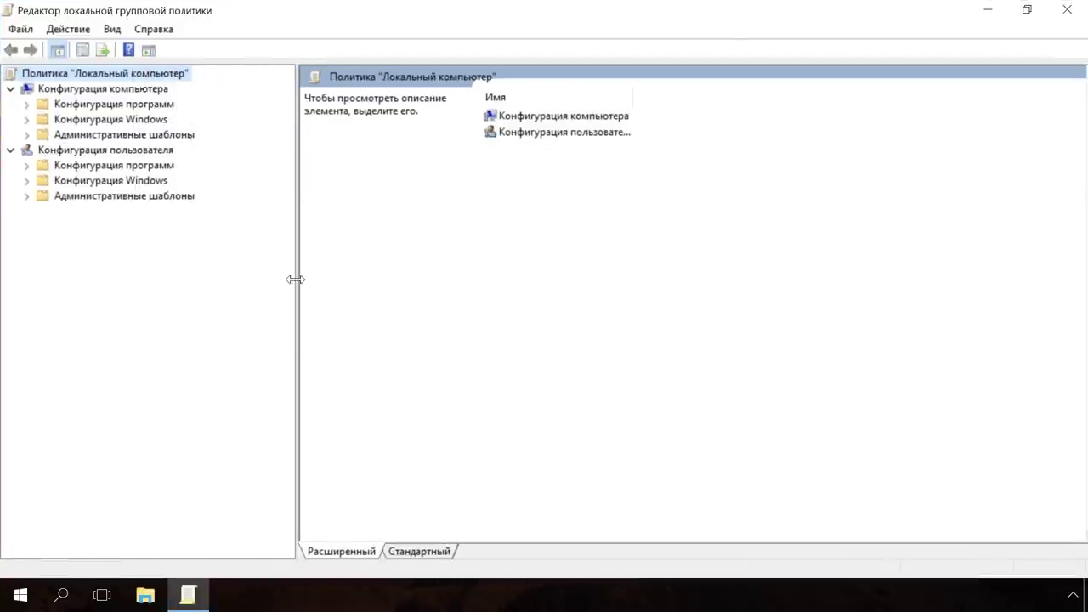
- Open the "Планировщик пакетов QoS" folder under "Конфигурация компьютера" > "Административные шаблоны" > "Сеть"
left_click(93, 88)
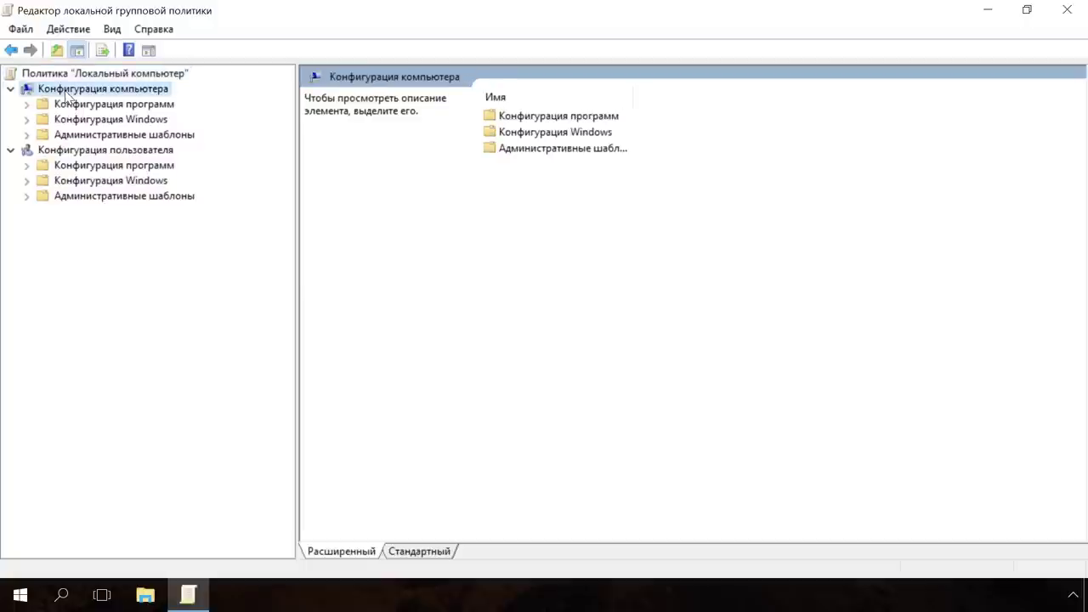
left_click(73, 136)
left_click(27, 136)
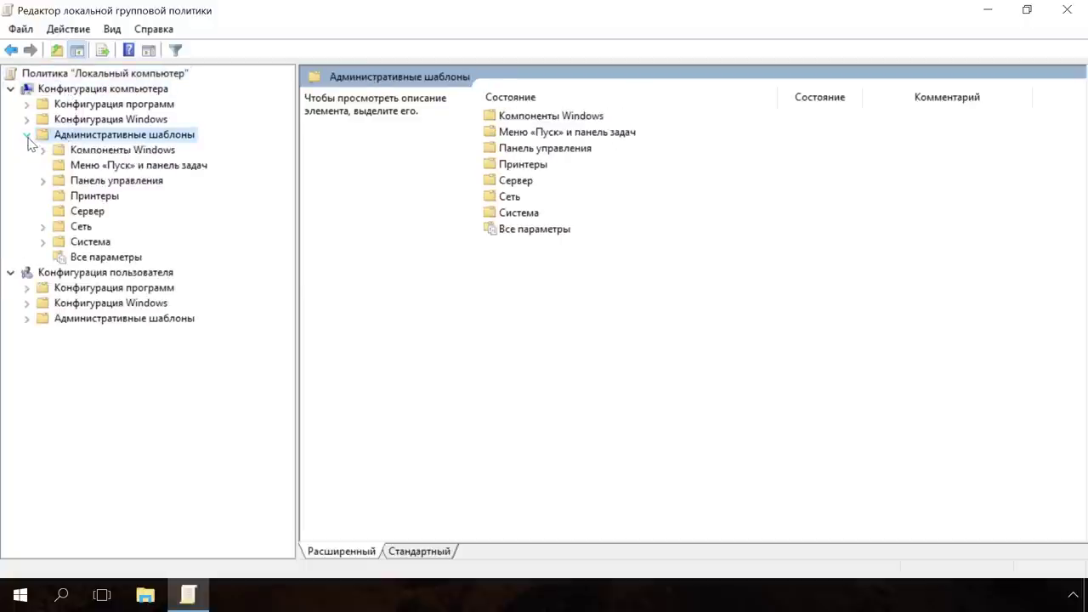
left_click(82, 228)
left_click(43, 227)
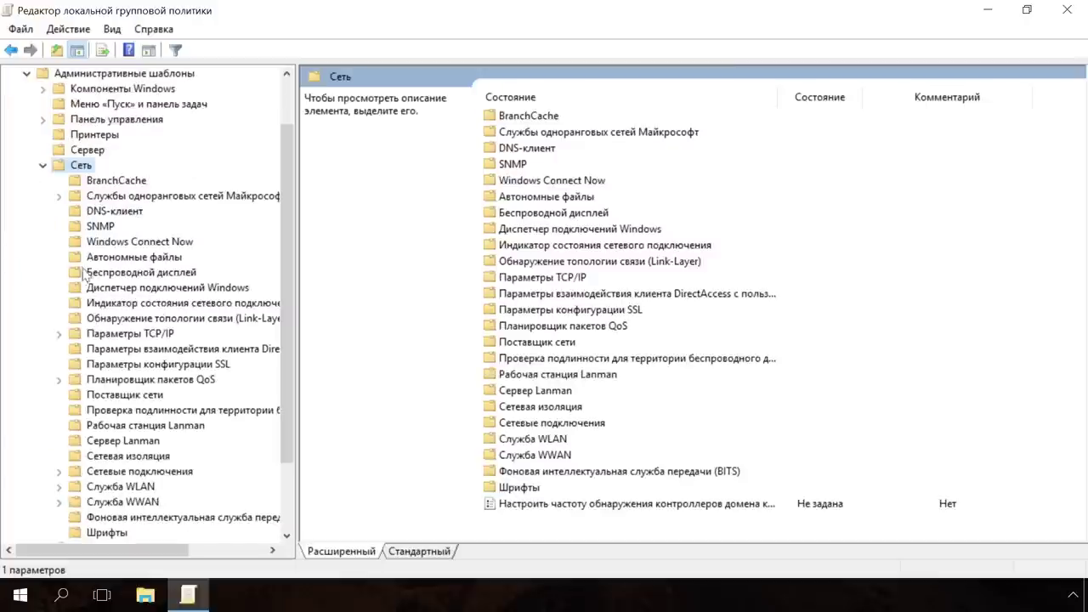
left_click(113, 383)
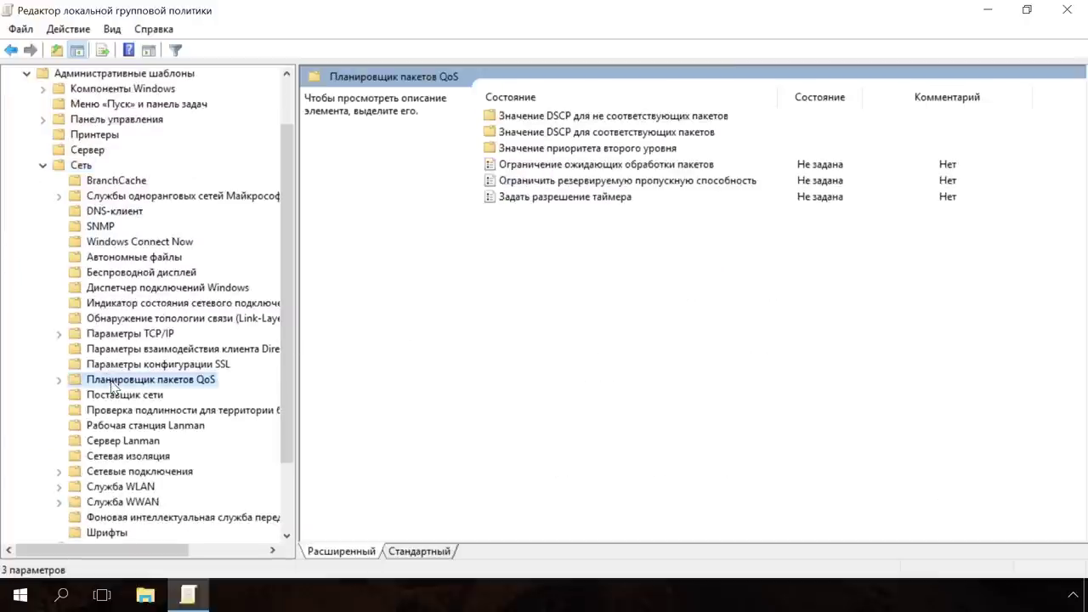
- Enable the policy "Ограничить резервируемую пропускную способность" with a bandwidth limit of 0 % and save it
double_click(549, 182)
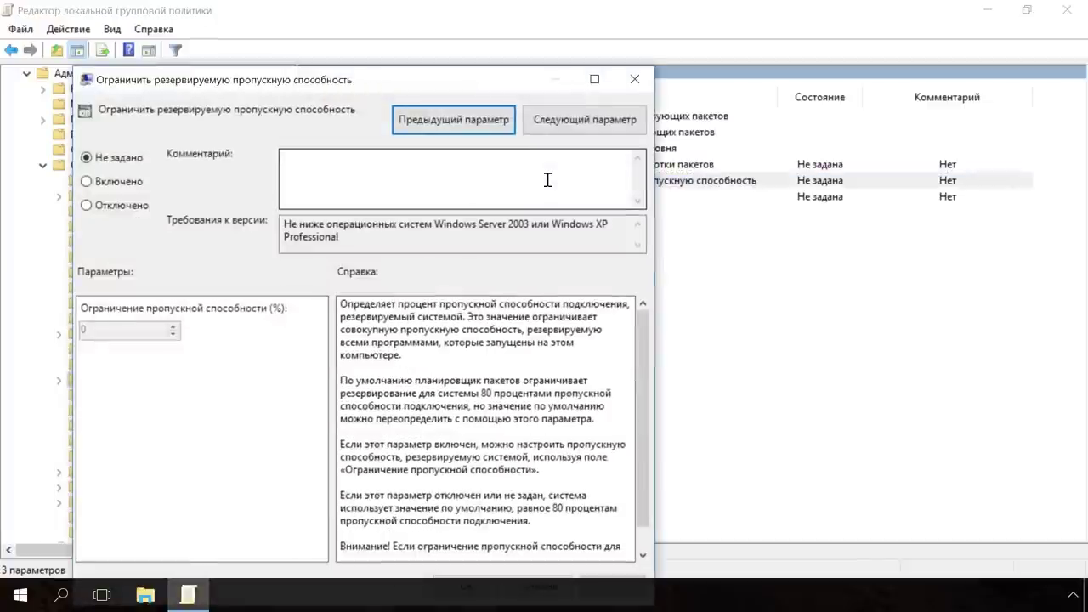
left_click_drag(329, 81, 363, 33)
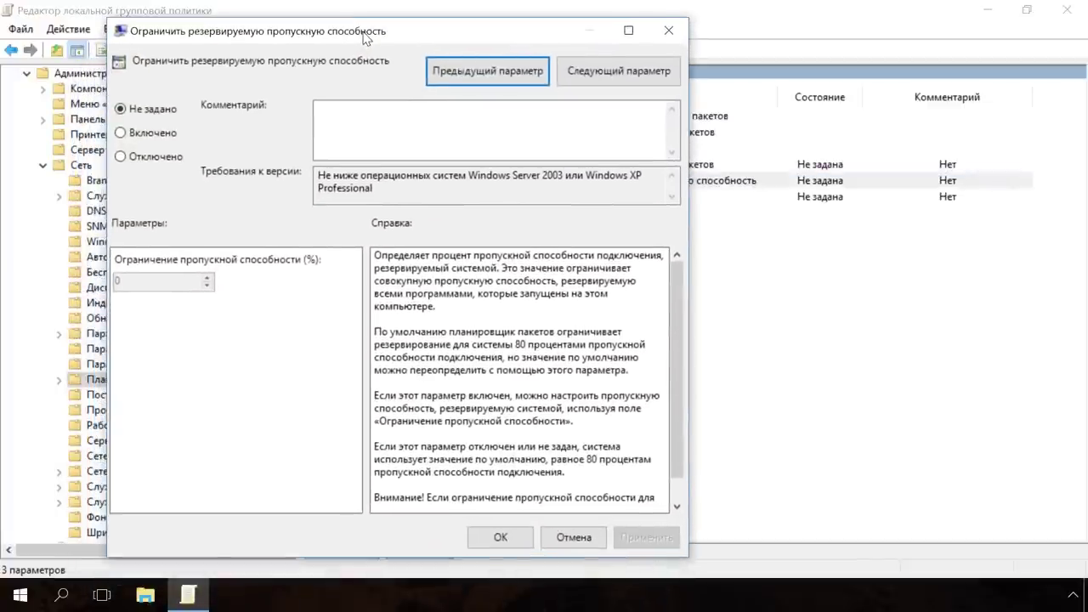
left_click(157, 135)
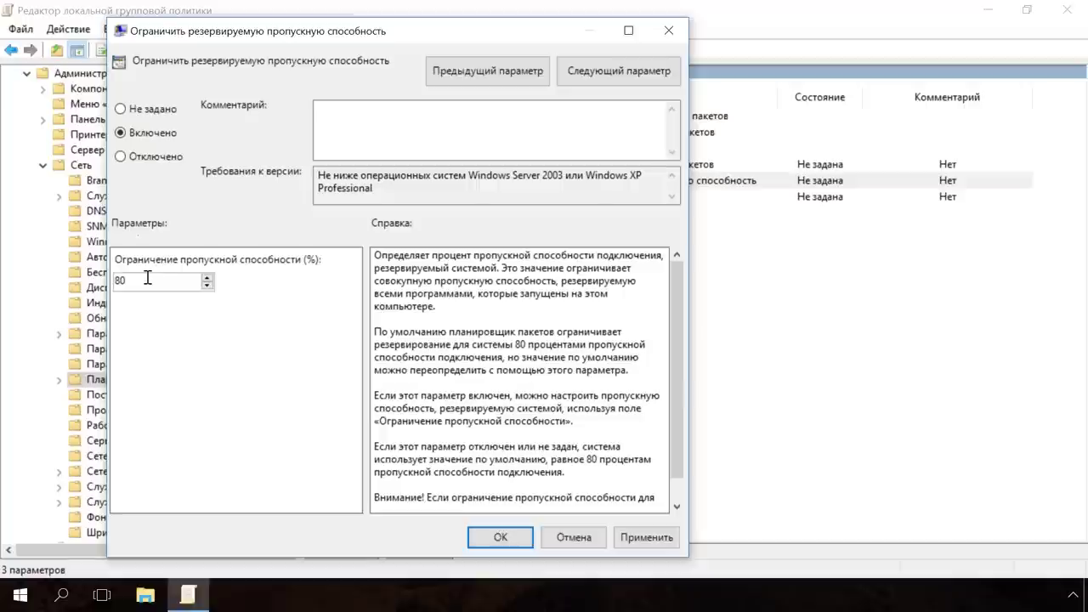
left_click_drag(128, 279, 92, 283)
type("0")
left_click(636, 538)
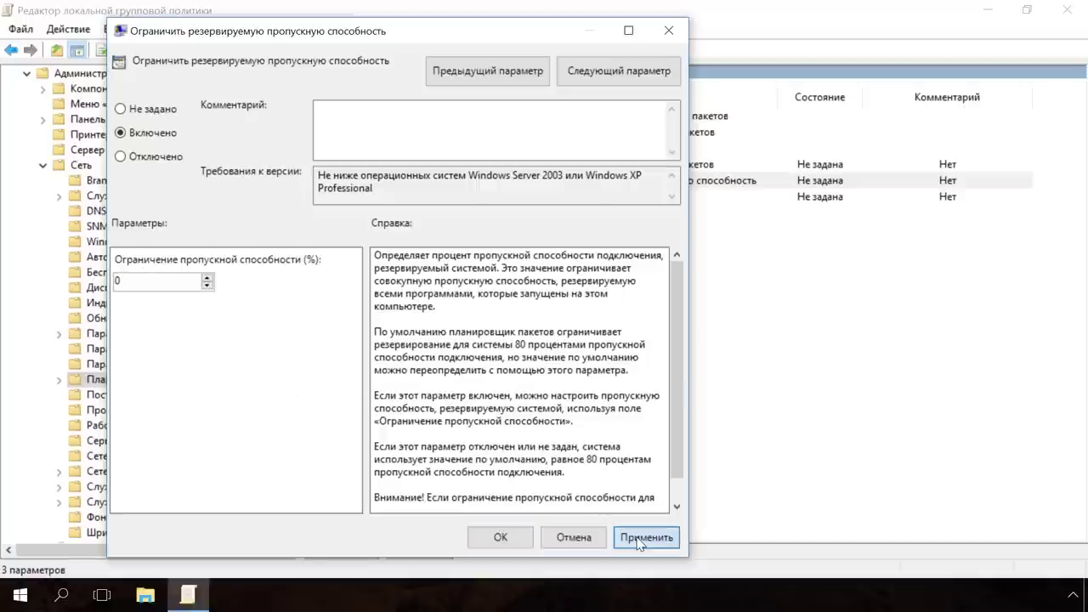
left_click(502, 539)
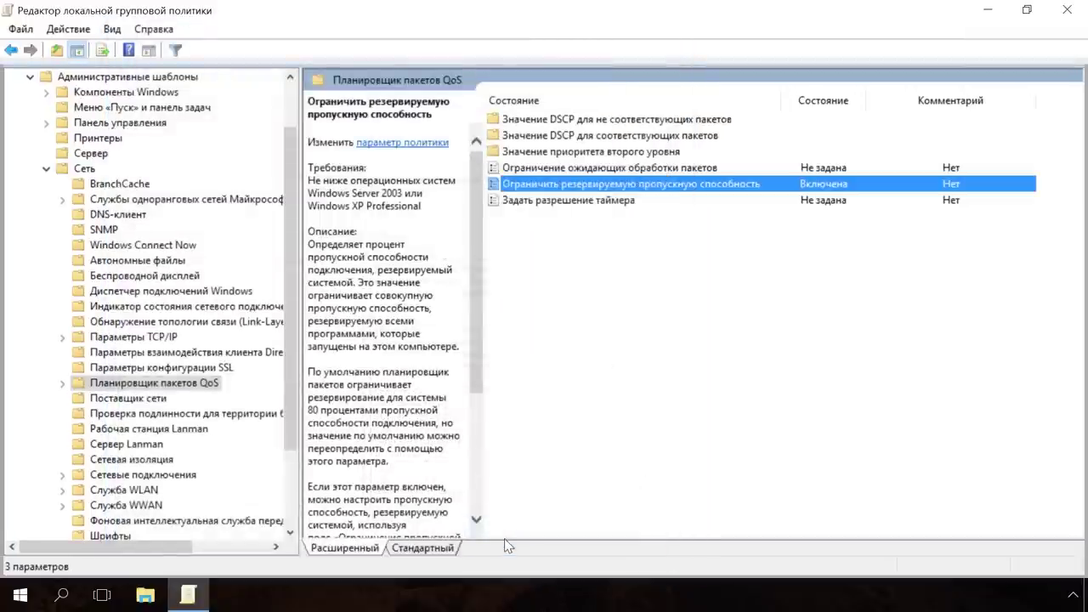
double_click(585, 171)
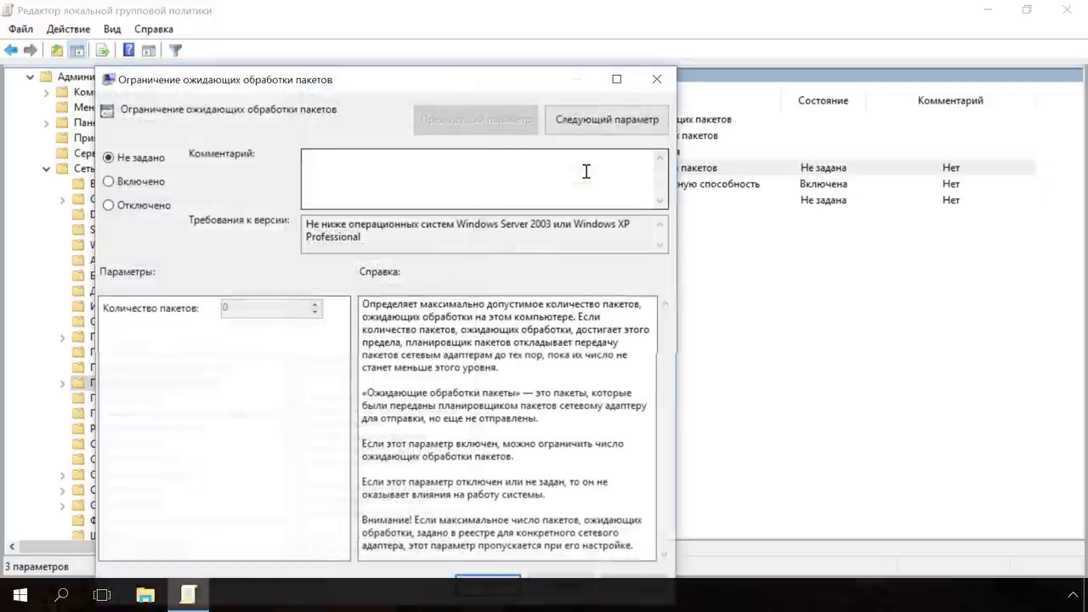
left_click_drag(405, 96, 428, 57)
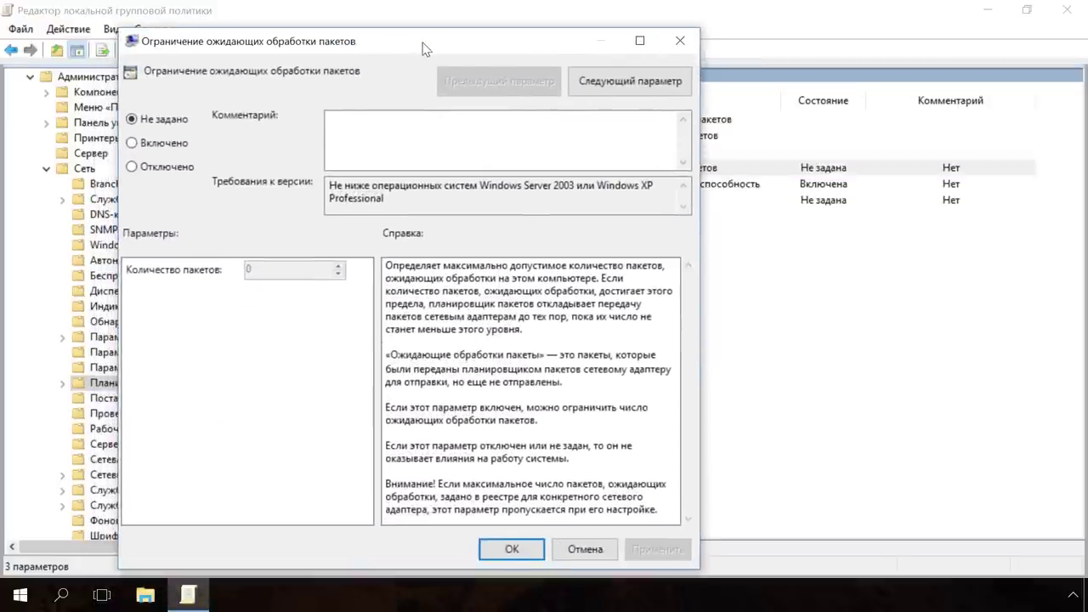
left_click(174, 146)
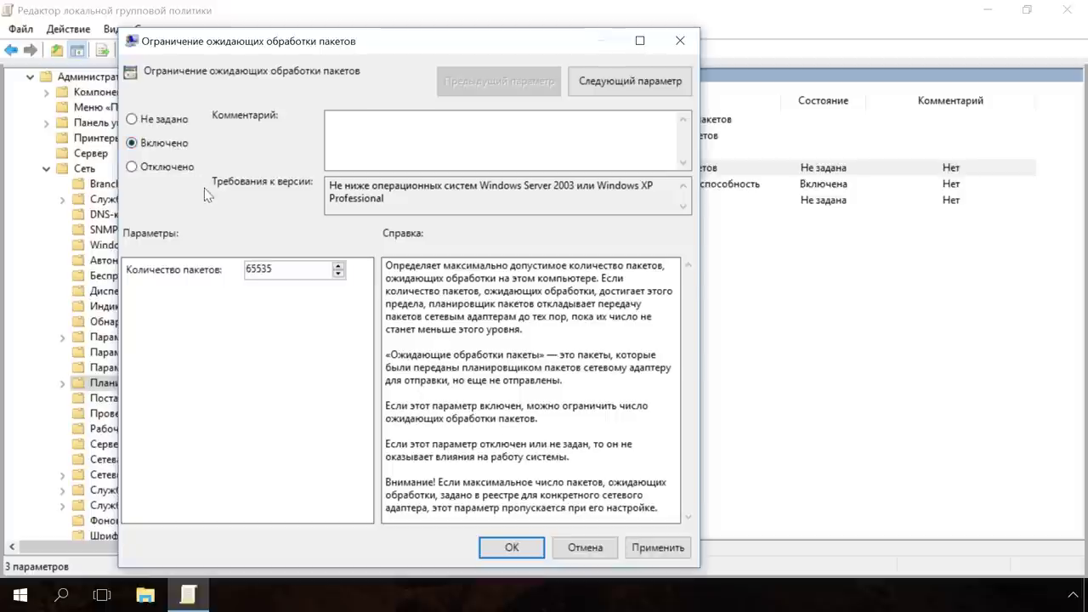
left_click_drag(282, 269, 220, 269)
key("BackSpace")
type("4000000000")
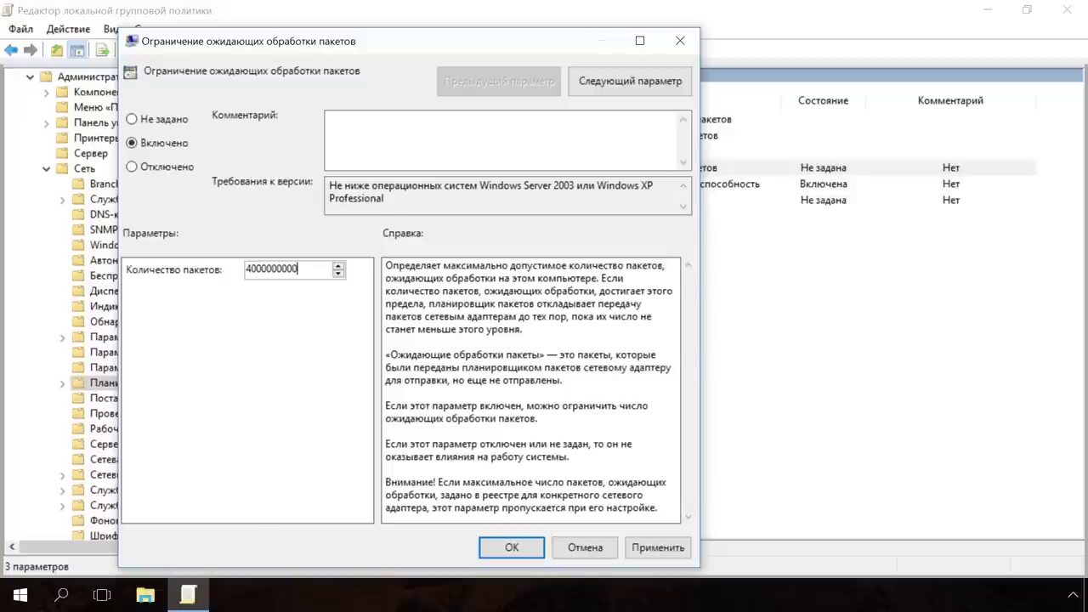
left_click(637, 548)
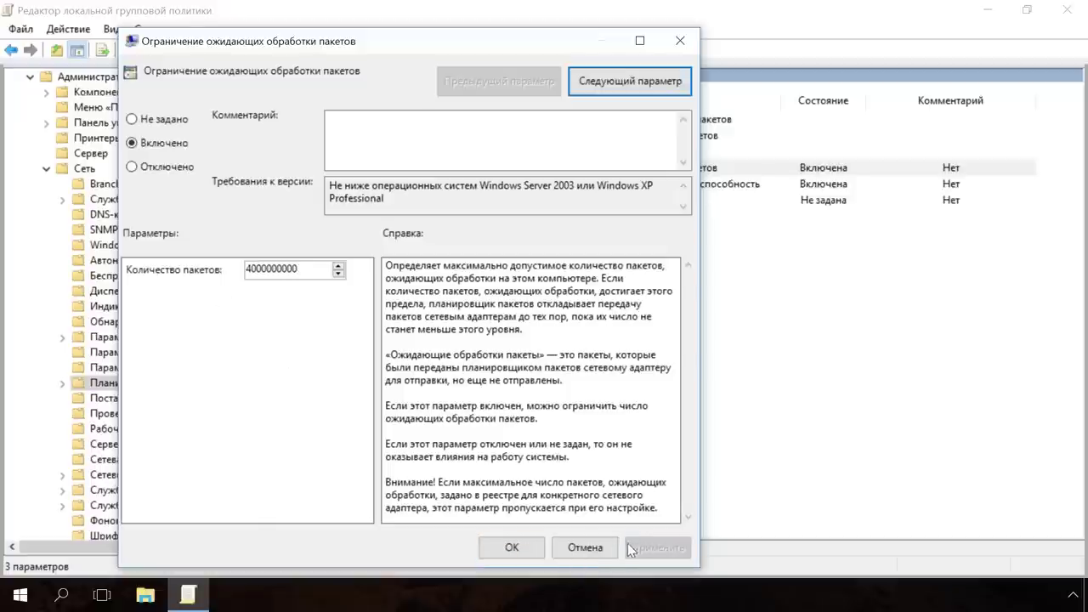
left_click(511, 548)
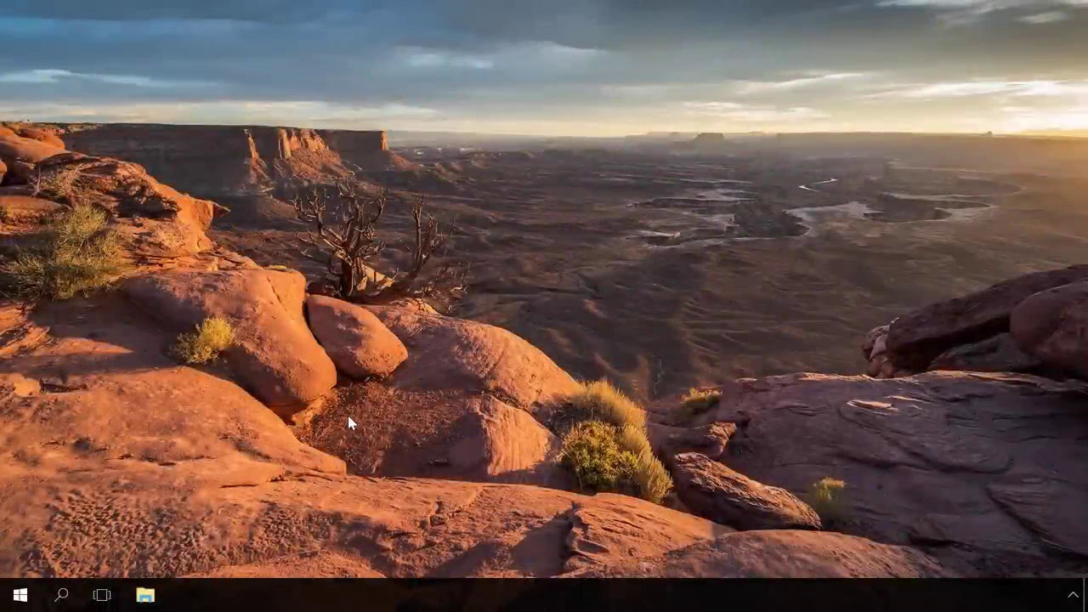
- Switch to the Registry Editor by running regedit and maximize its window
key("super+r")
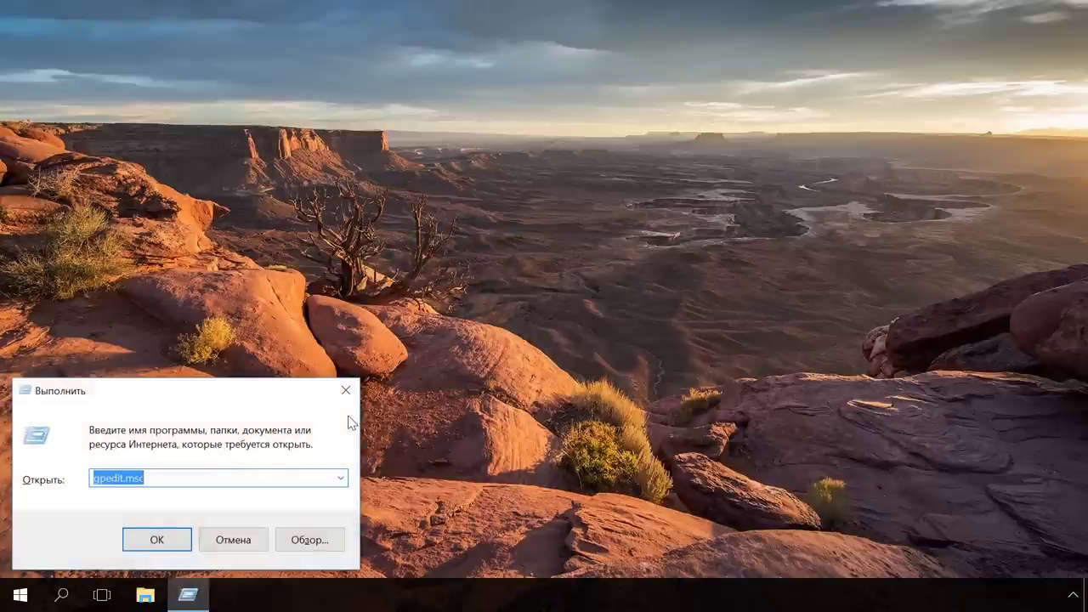
type("regedit")
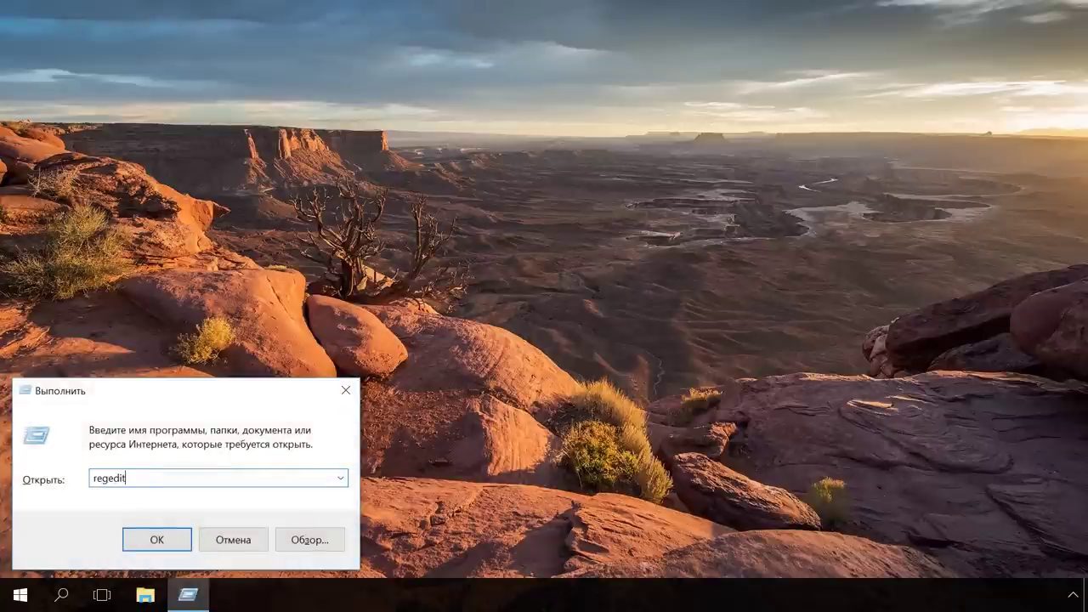
left_click(149, 541)
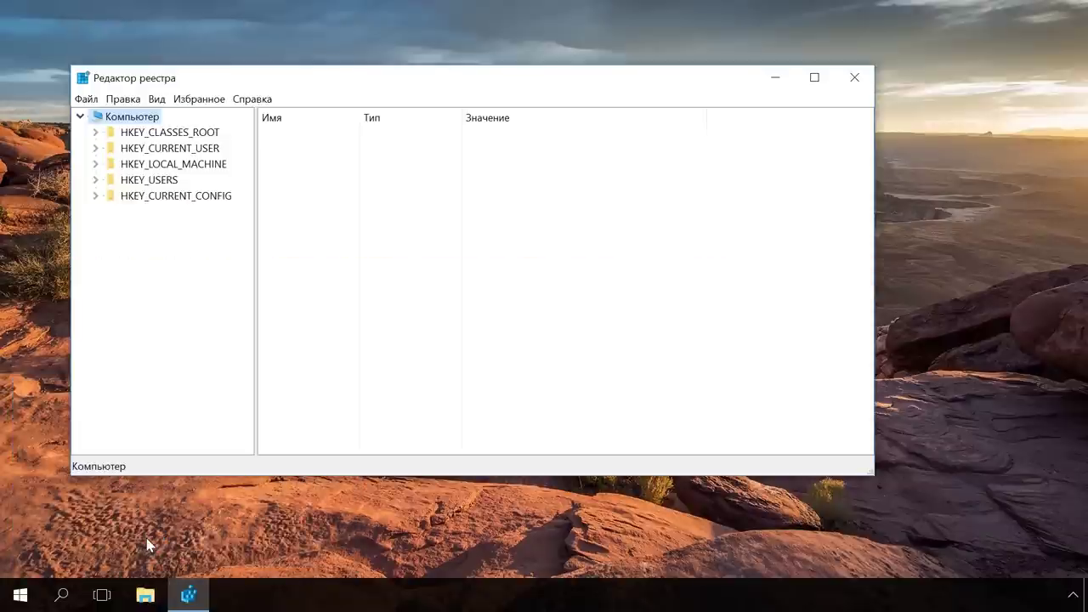
left_click(814, 78)
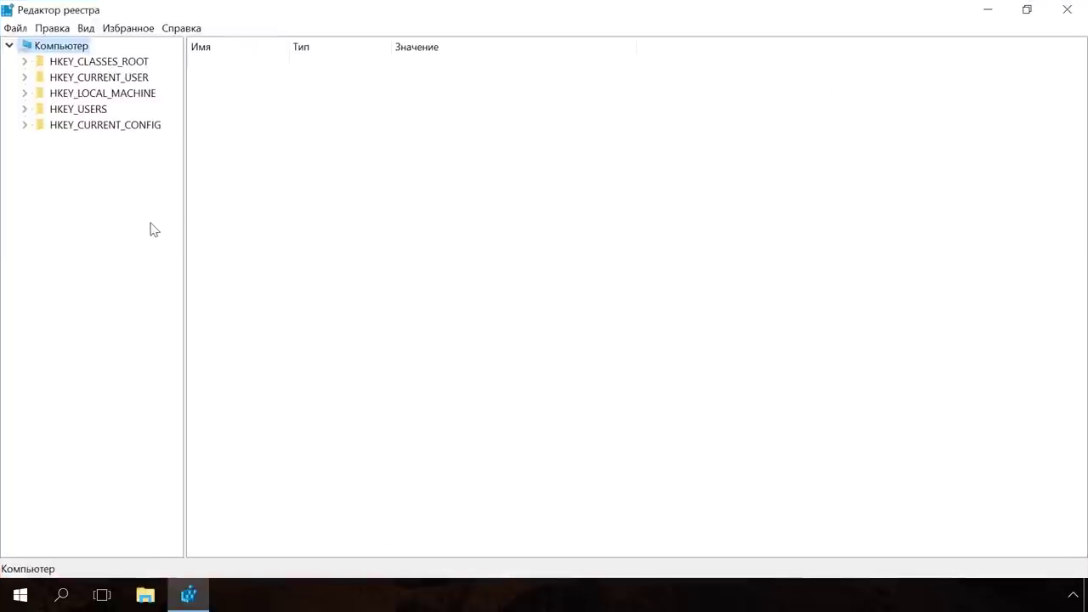
- Open the registry key HKEY_LOCAL_MACHINE\SOFTWARE\Microsoft\Windows\CurrentVersion, widening the key tree
left_click(86, 95)
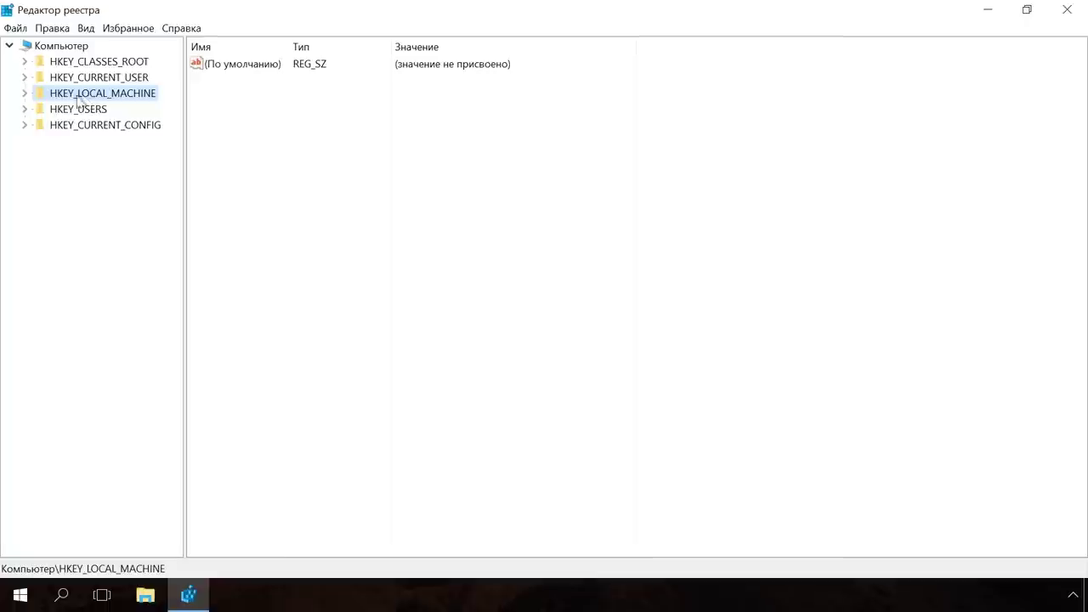
left_click(25, 95)
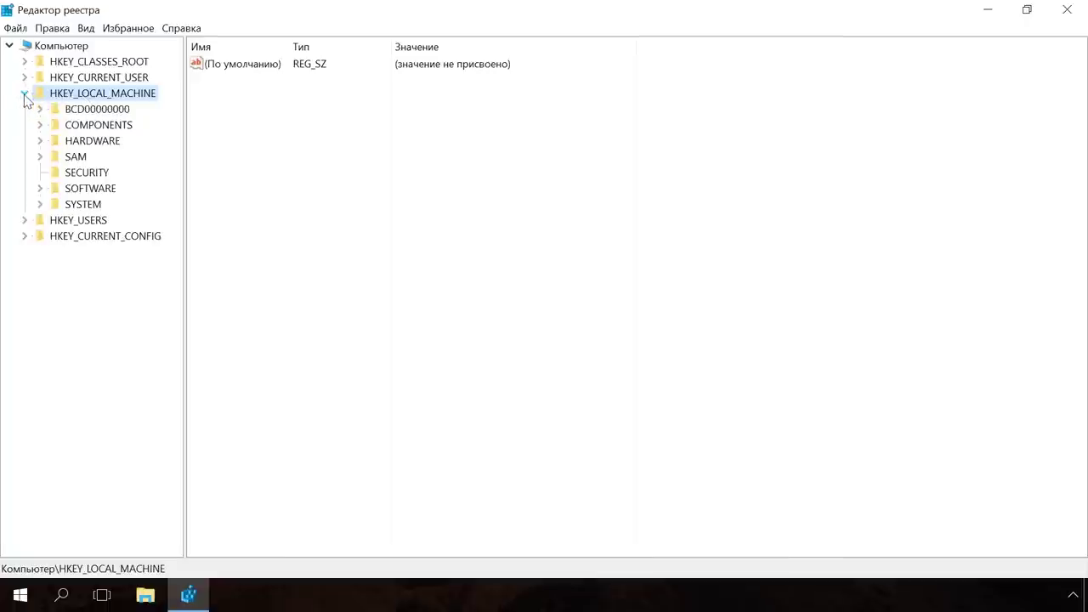
left_click(82, 188)
left_click(40, 189)
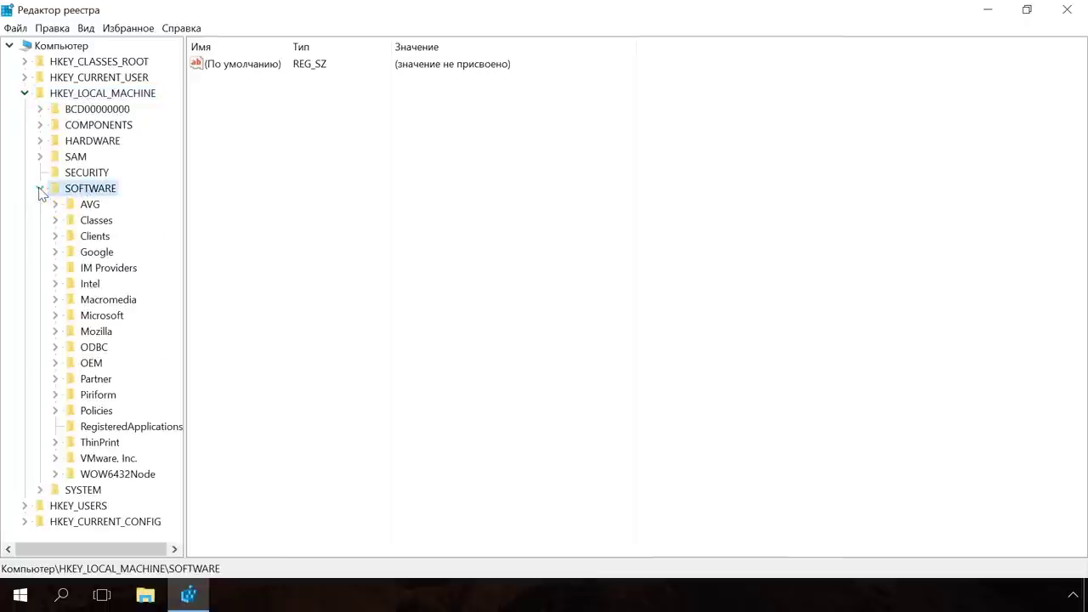
left_click(102, 317)
left_click(55, 316)
left_click_drag(175, 126, 259, 433)
left_click(119, 427)
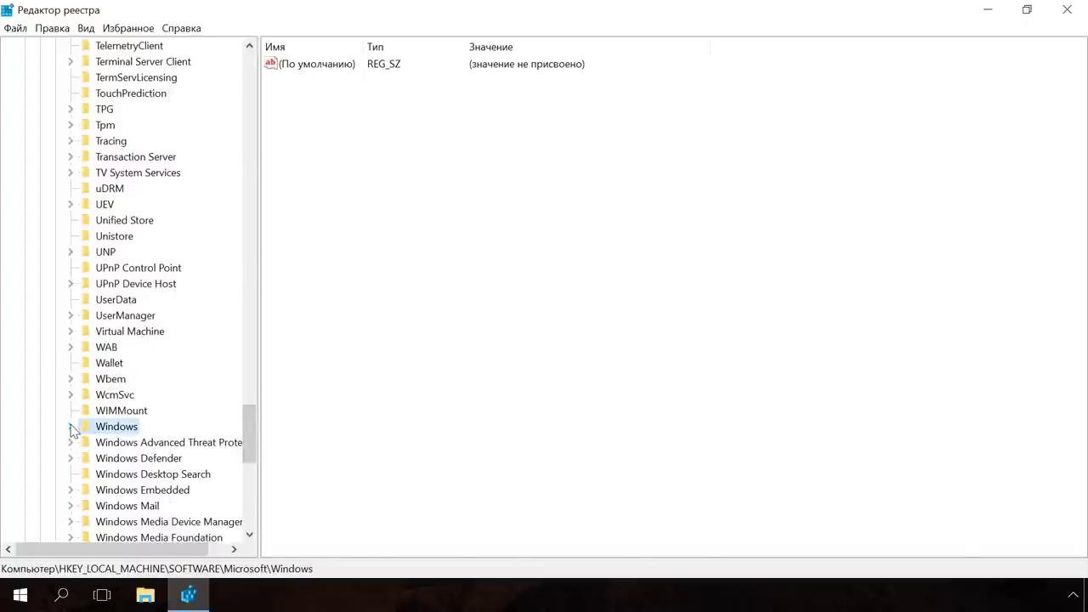
left_click(71, 427)
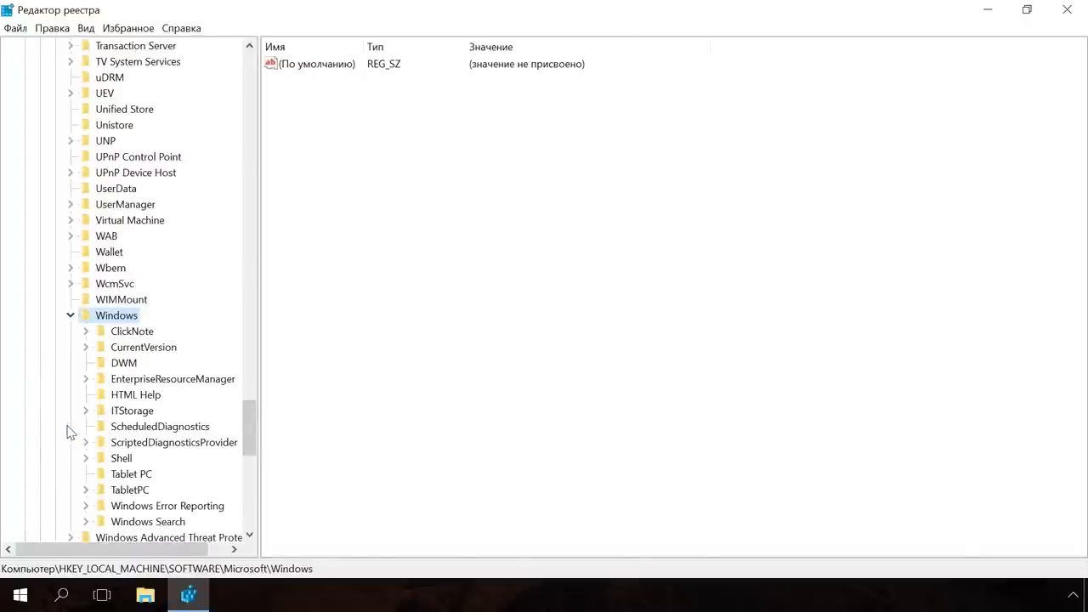
left_click(135, 350)
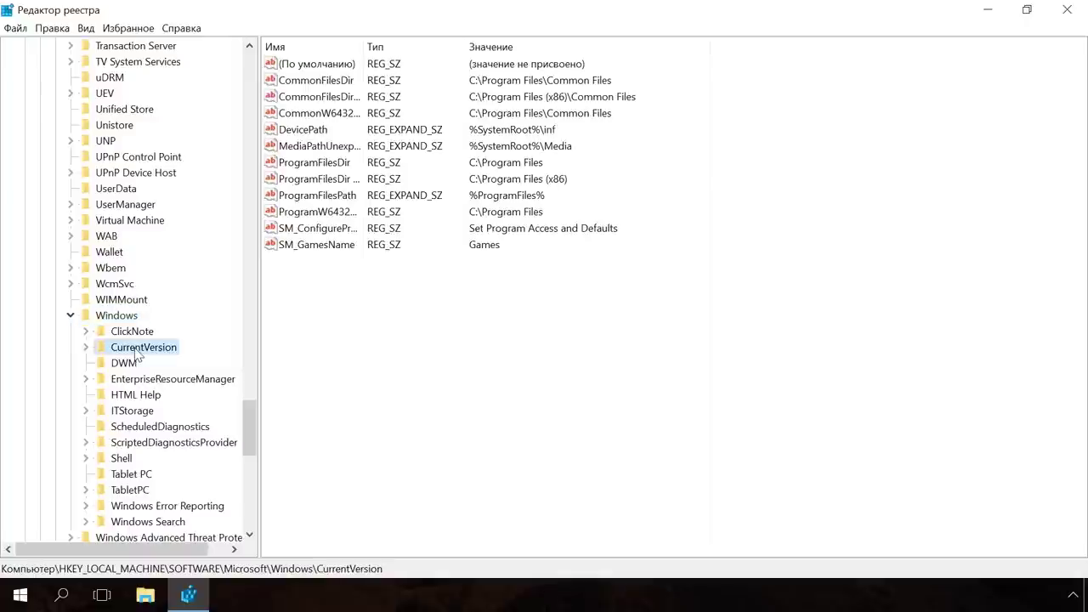
- Create a 32-bit DWORD value named MaxConnectionPerServer in the CurrentVersion key
right_click(346, 308)
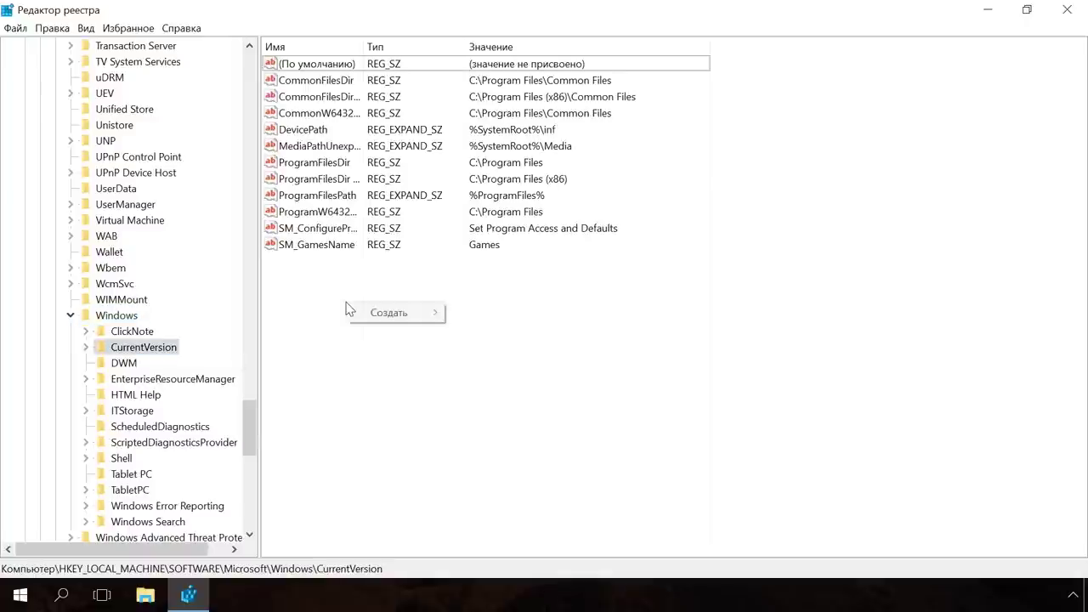
mouse_move(377, 312)
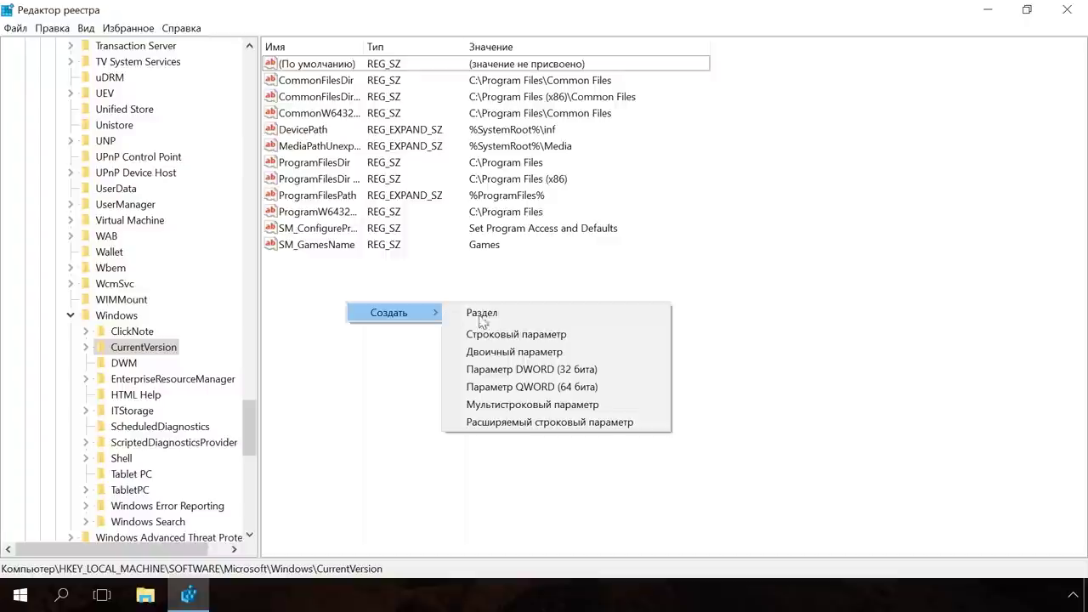
left_click(521, 370)
type("M")
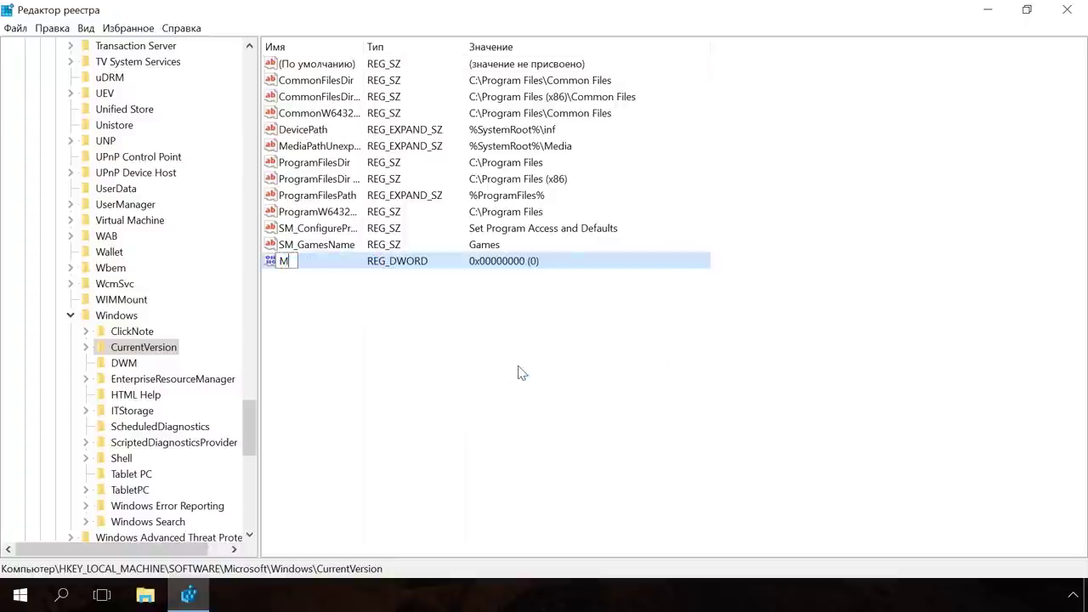
type("ax")
type("Con")
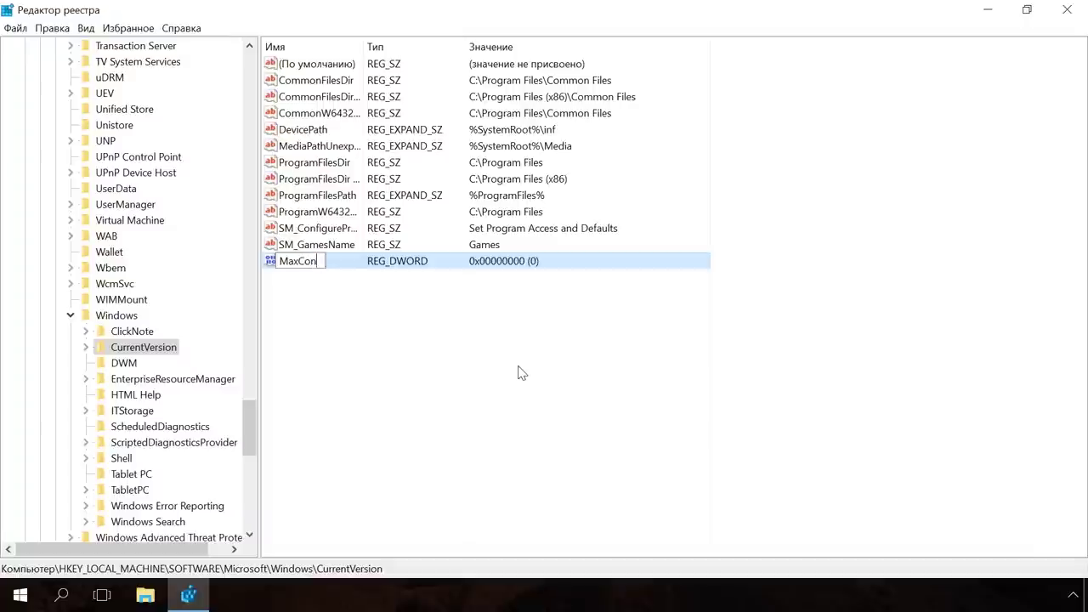
type("nection")
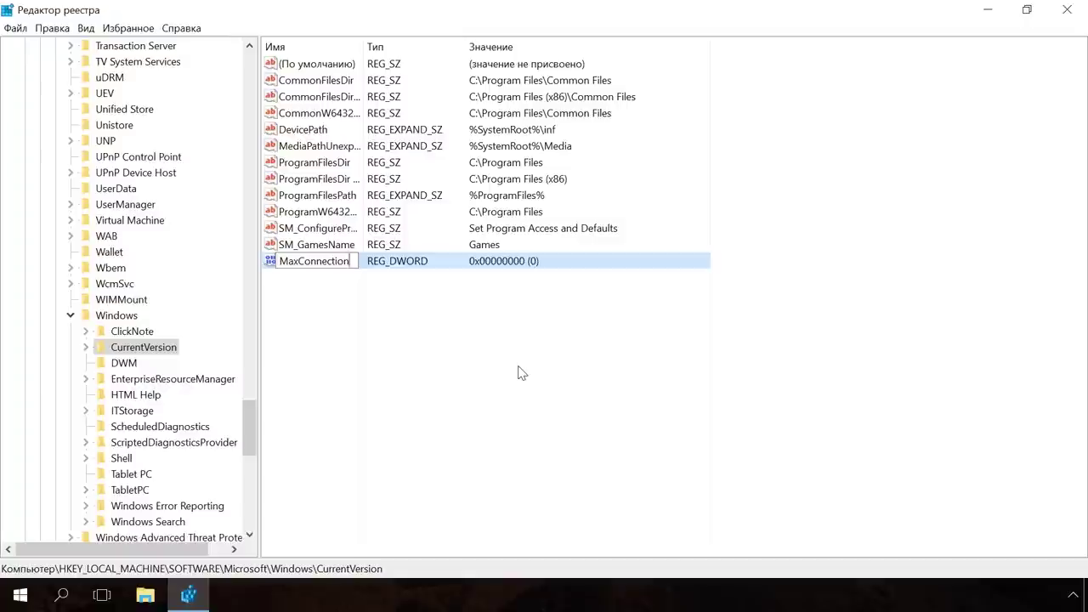
type("PerServer")
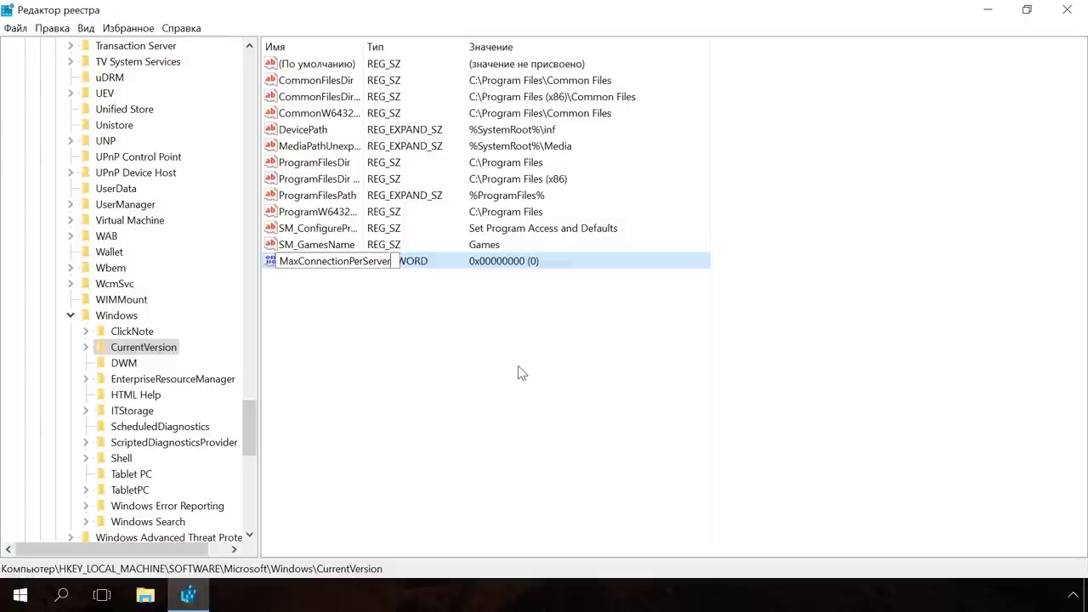
key("Return")
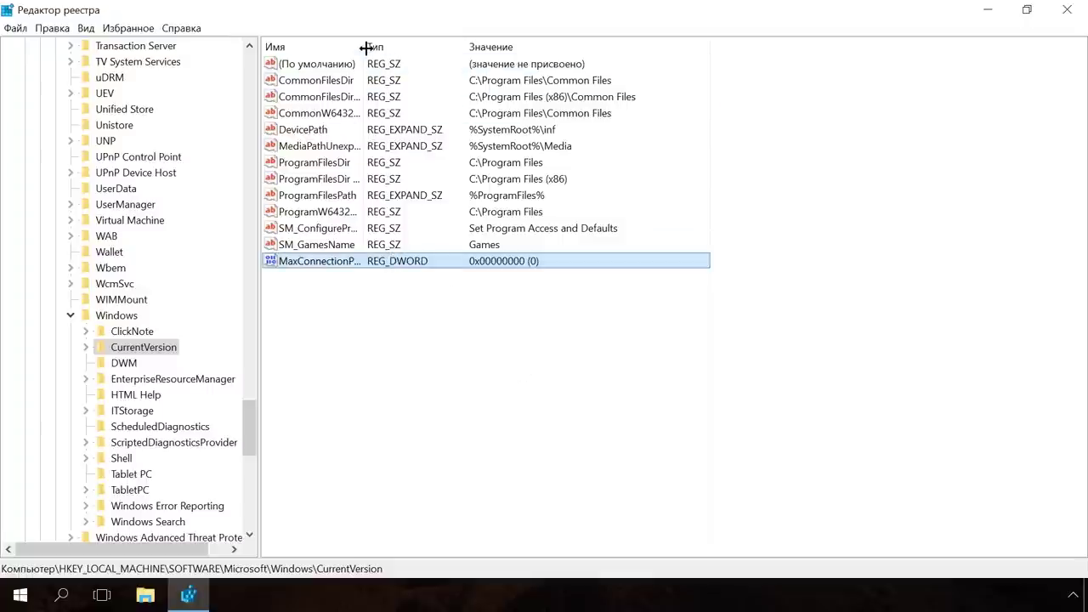
- Widen the name column of the value list and set MaxConnectionPerServer to hexadecimal 16
left_click_drag(365, 46, 459, 48)
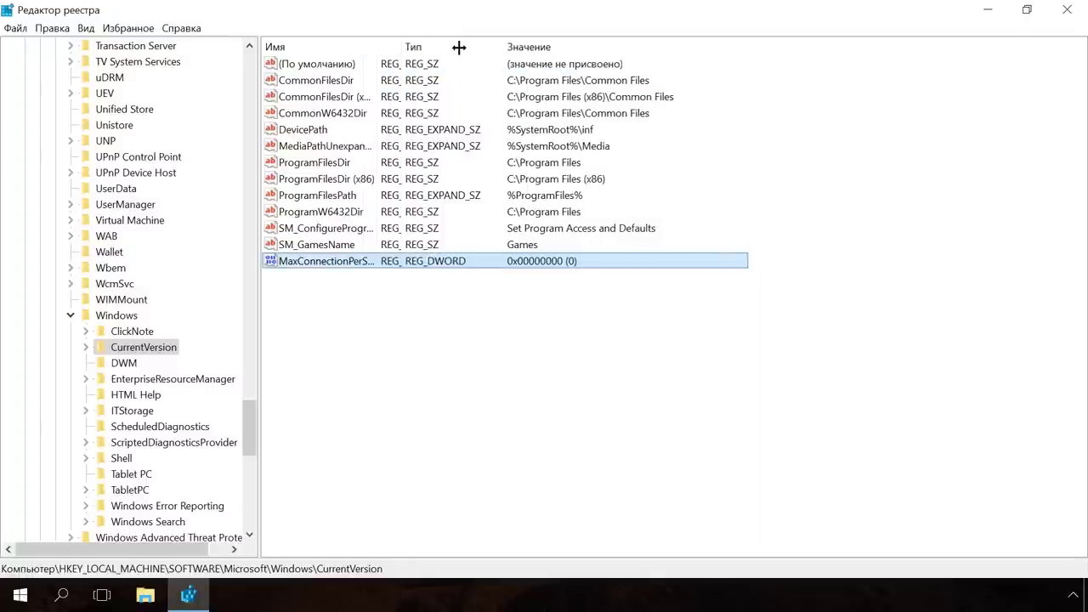
right_click(363, 266)
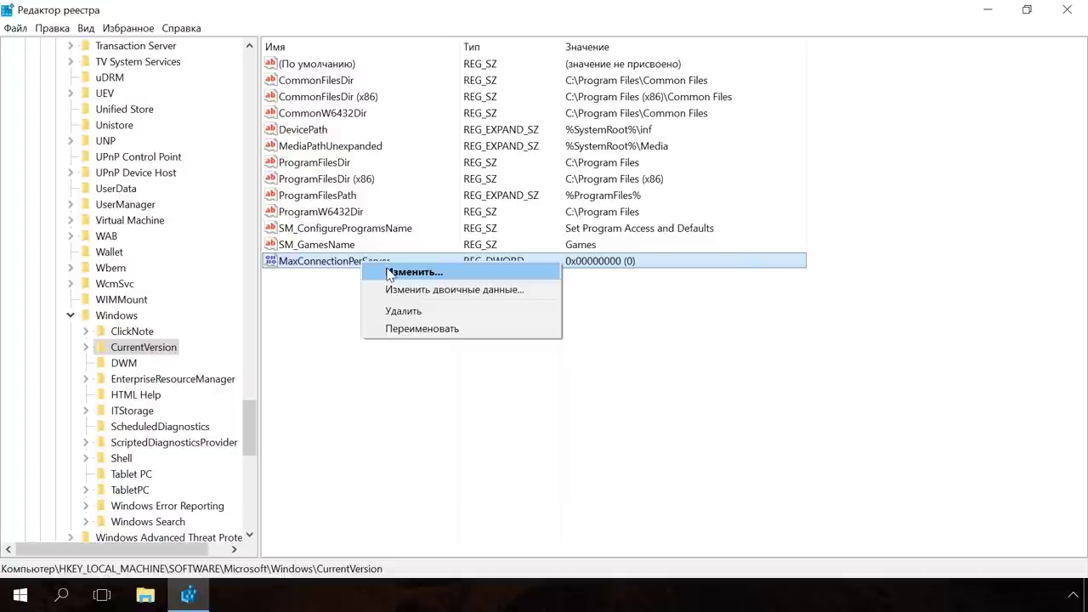
left_click(388, 271)
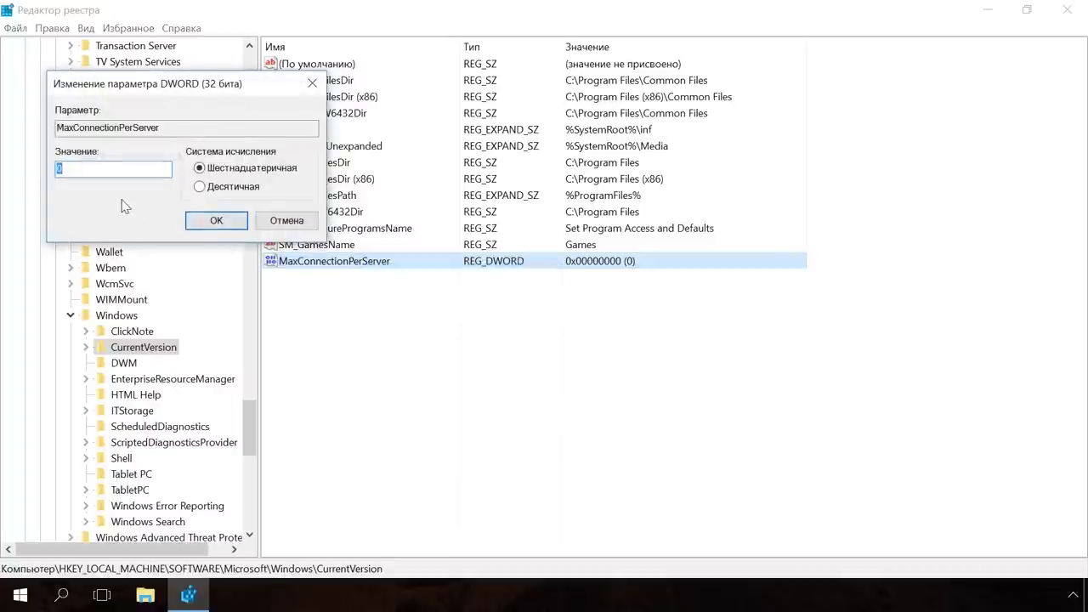
type("16")
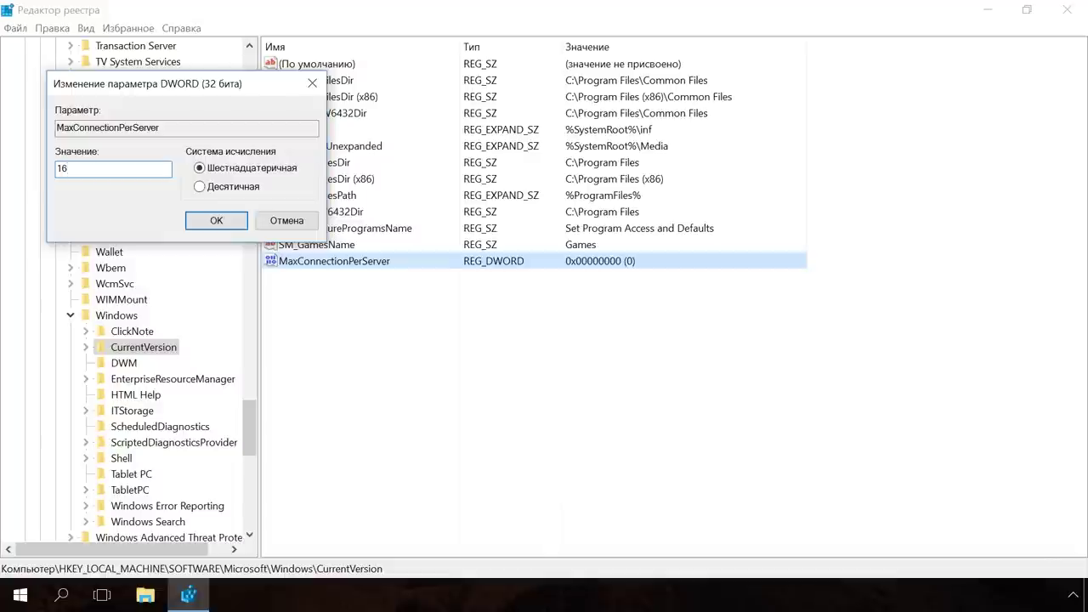
left_click(214, 223)
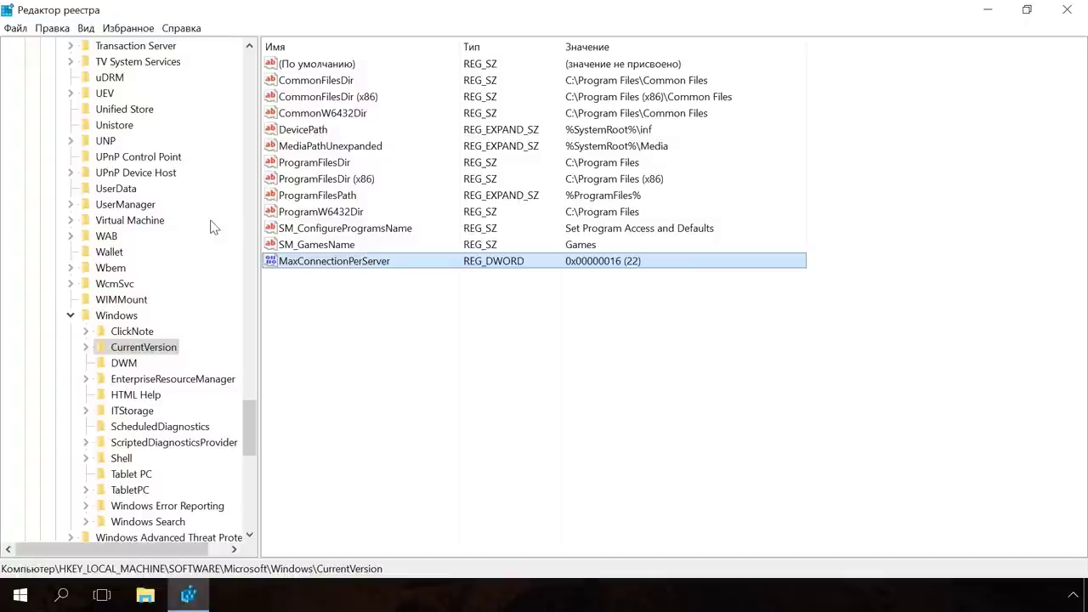
- Create a second 32-bit DWORD value named MaxConnection1_0Server in the CurrentVersion key
right_click(291, 284)
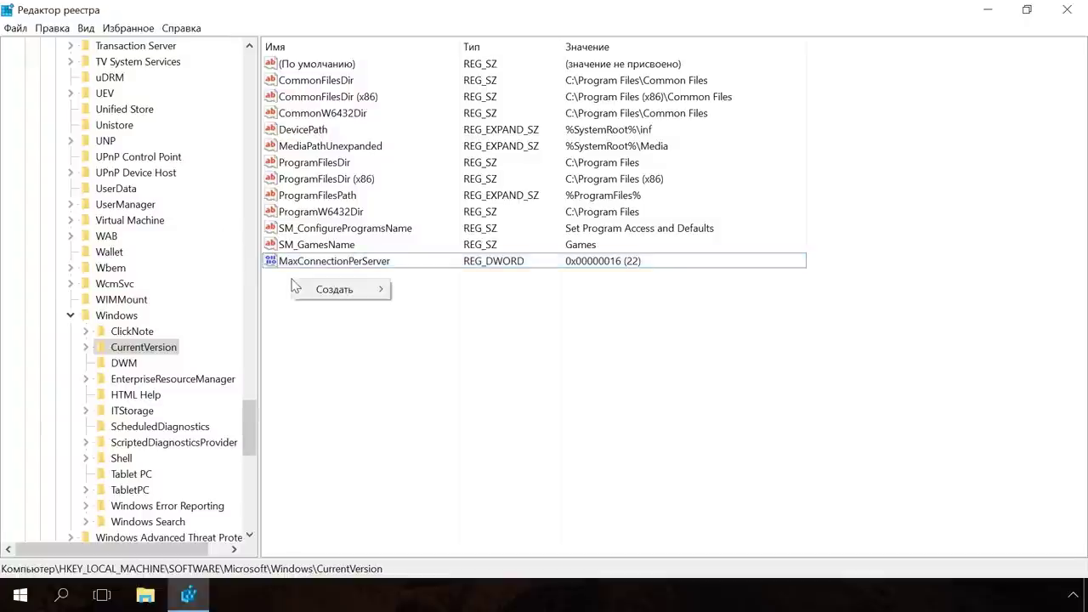
mouse_move(350, 290)
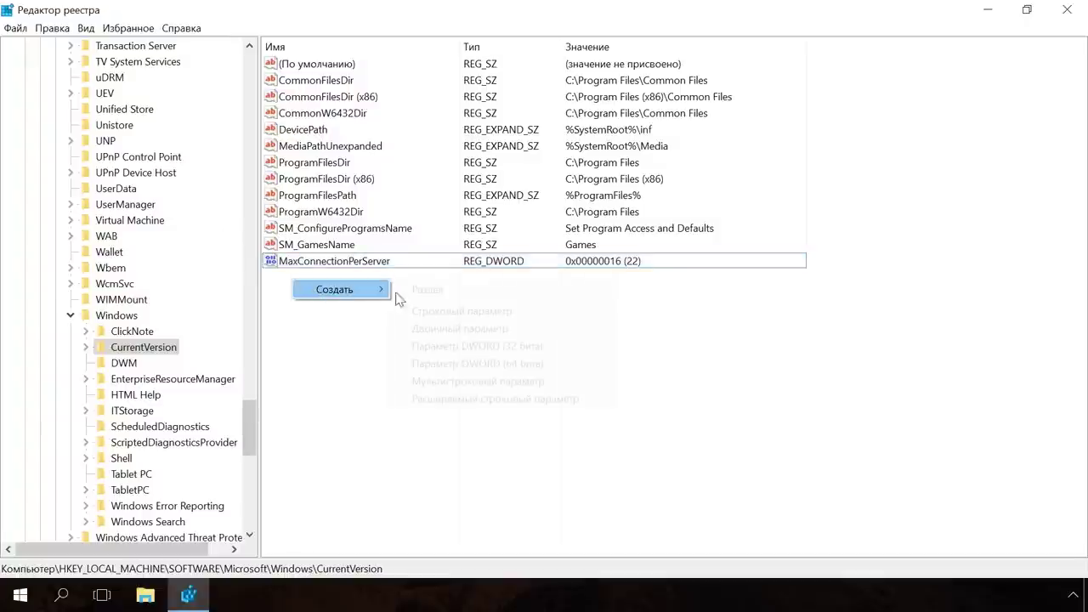
left_click(474, 346)
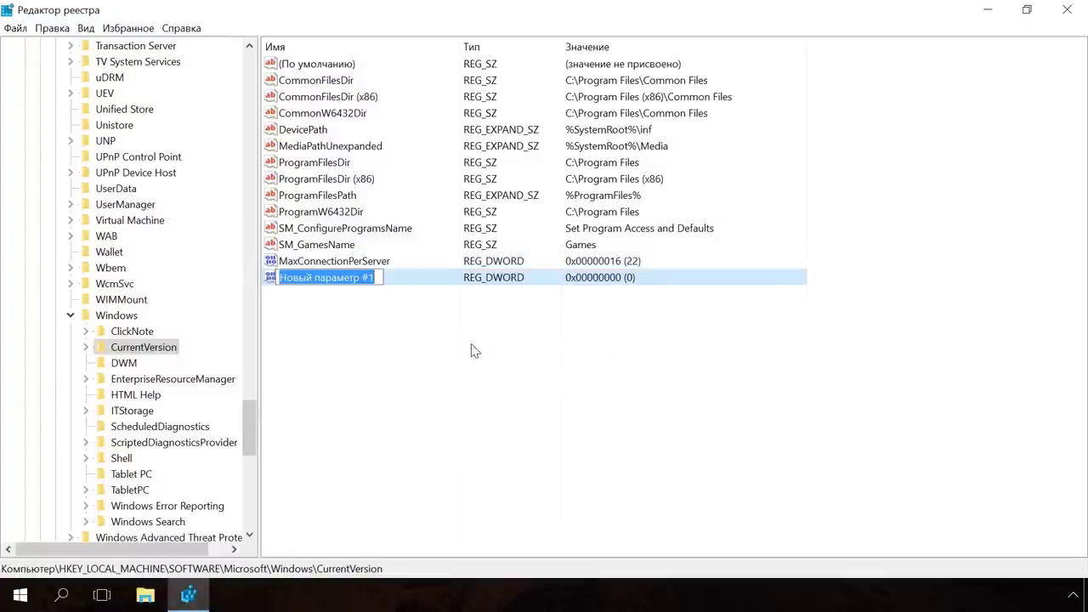
type("MaxConne")
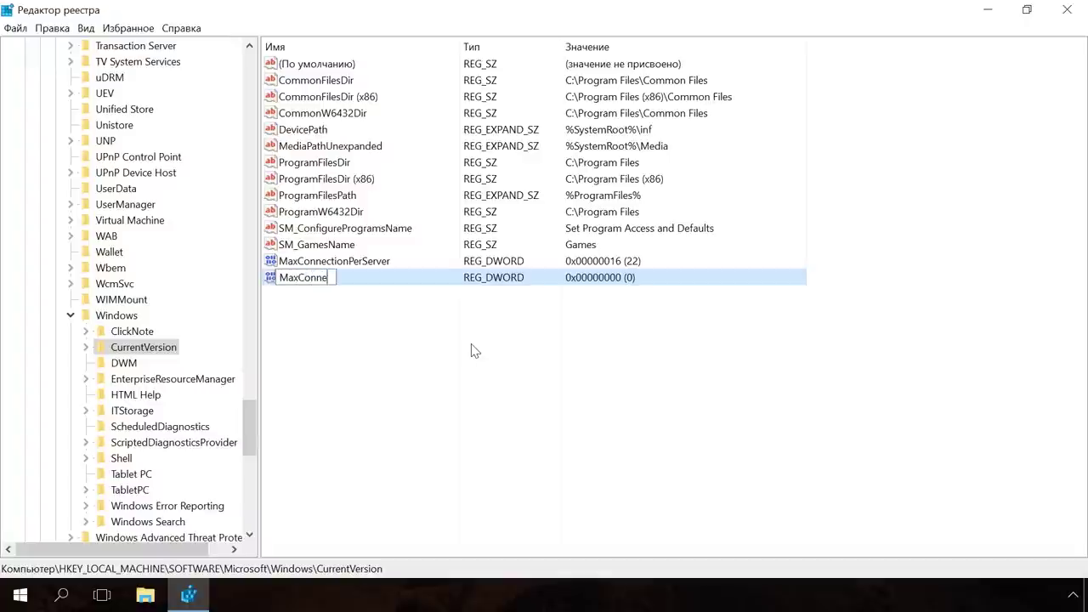
type("ction1_0")
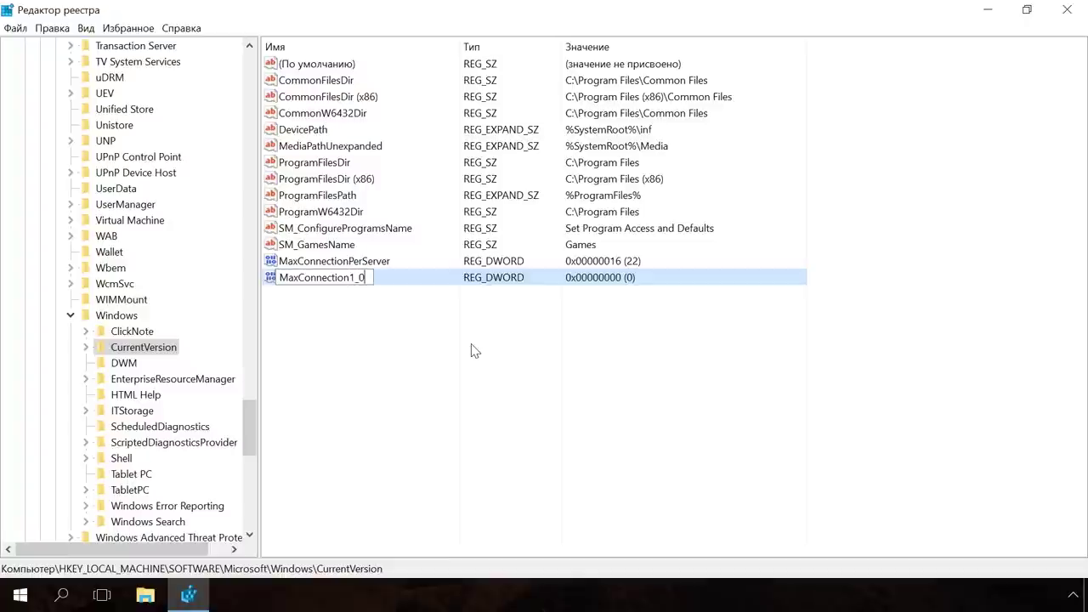
type("Server")
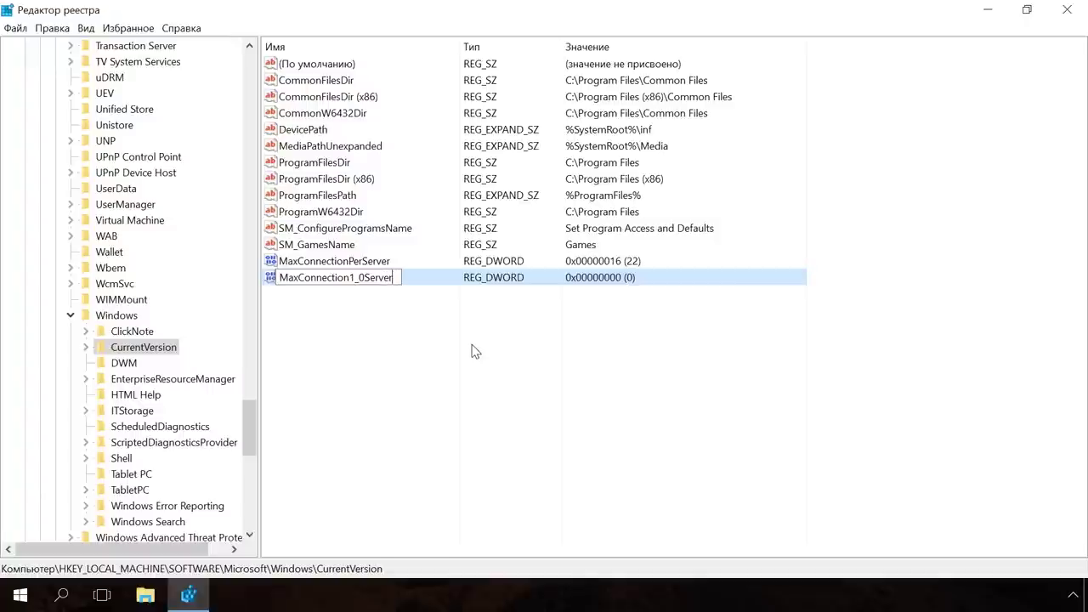
key("Return")
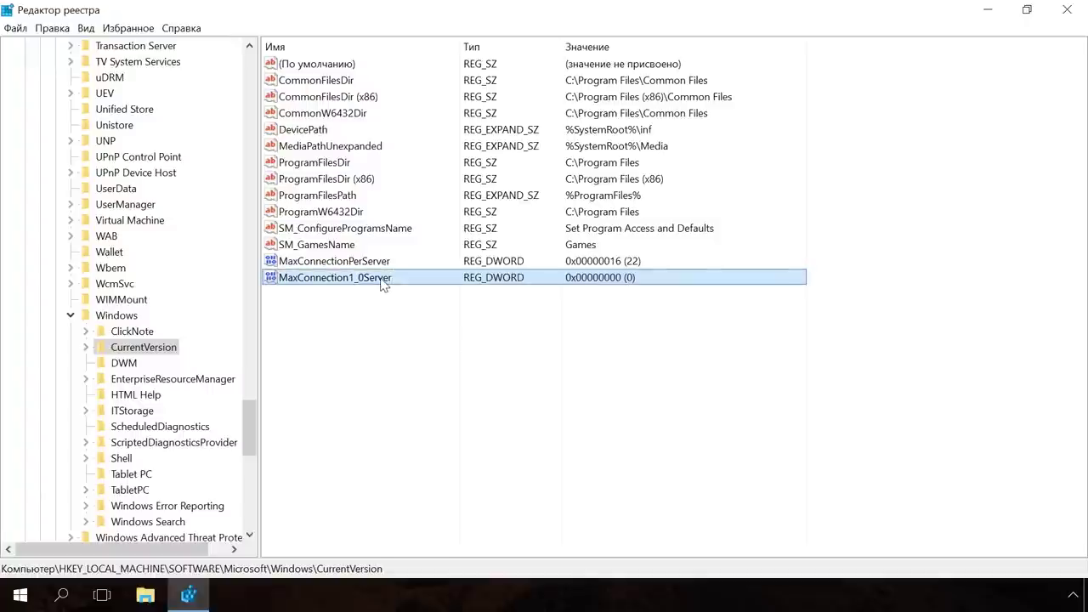
- Set the MaxConnection1_0Server value to hexadecimal 16
right_click(382, 282)
left_click(415, 290)
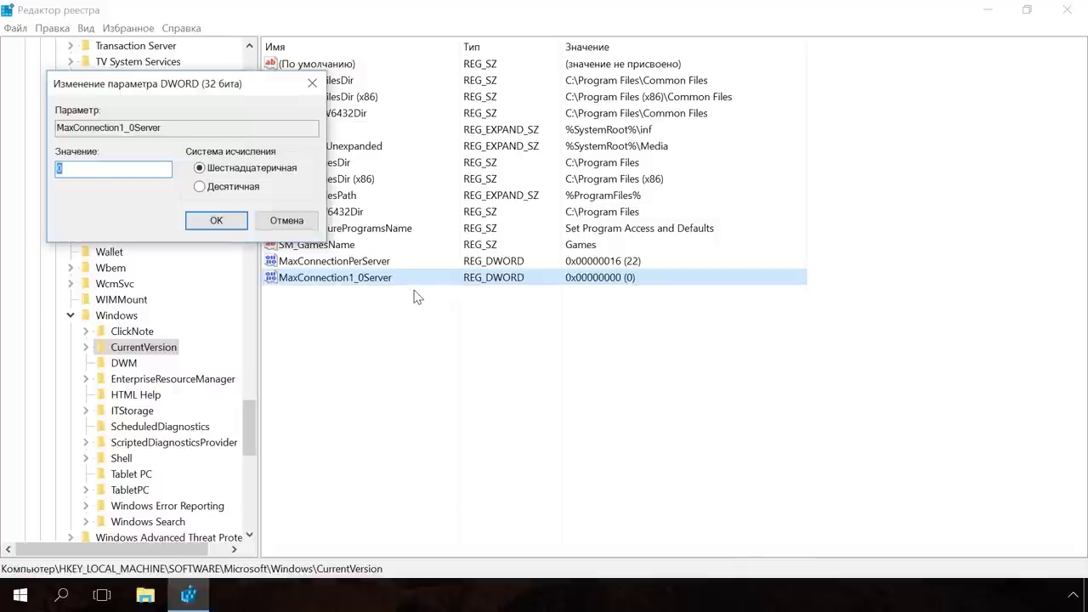
type("16")
left_click(211, 221)
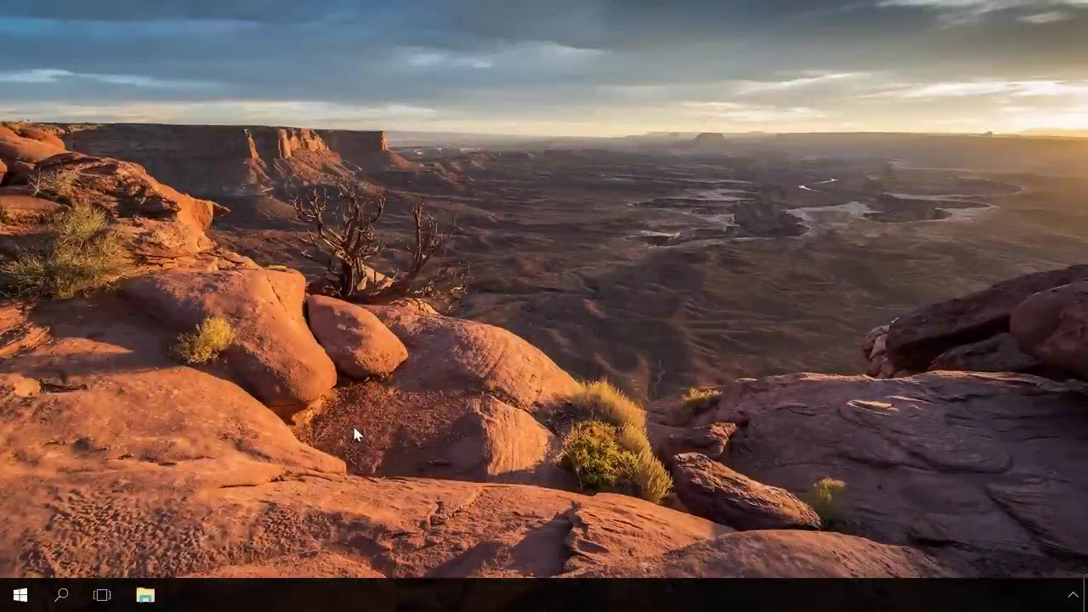
- Switch to an administrator Command Prompt and run "netsh interface tcp set global autotuning=disabled"
right_click(24, 600)
left_click(182, 373)
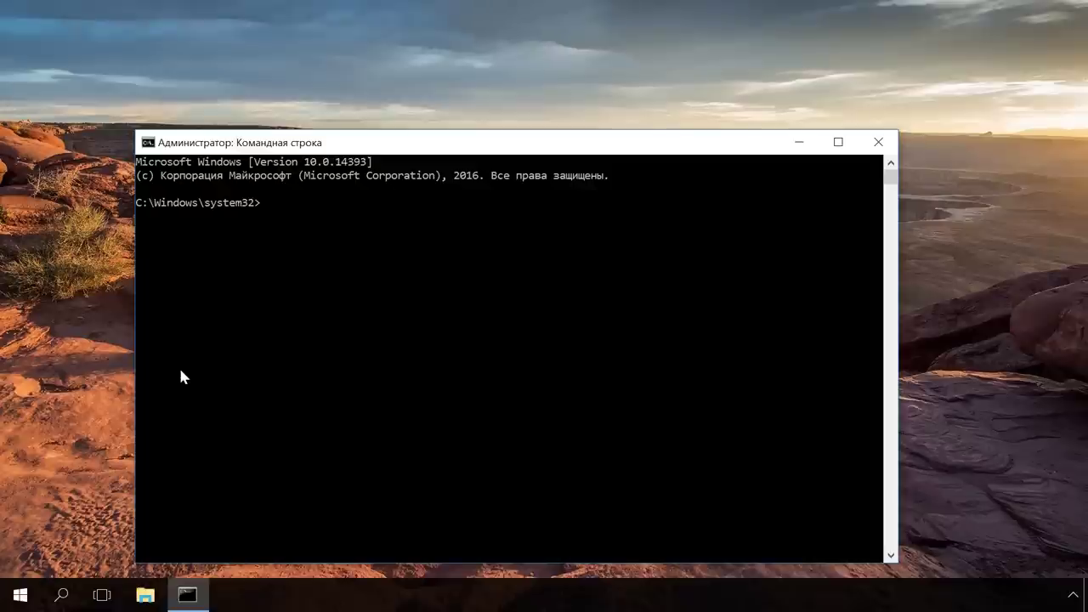
type("netsh interface tcp set global autotuning=disabled")
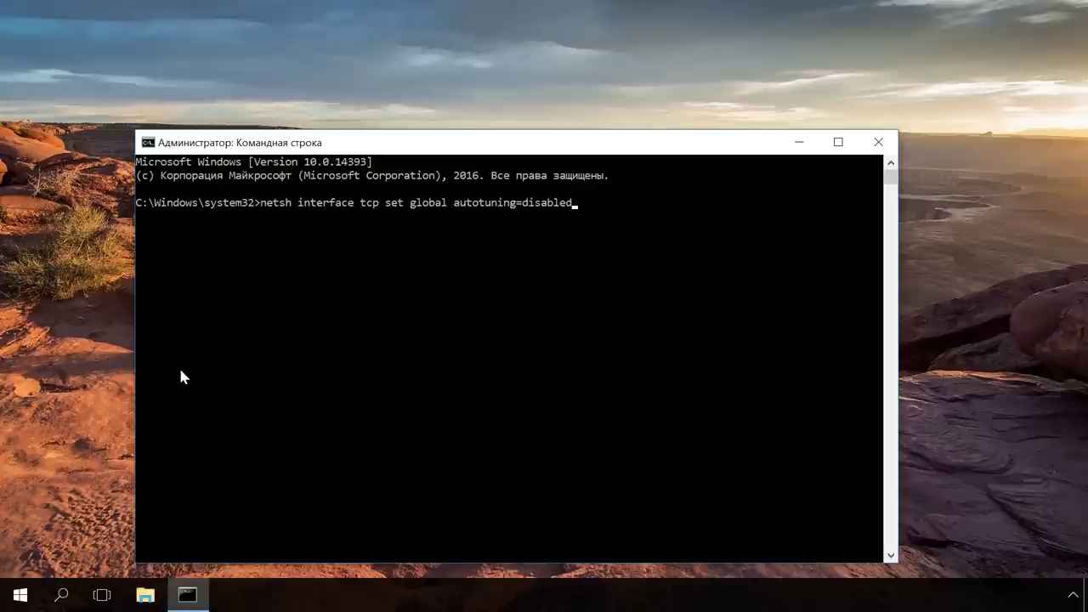
key("Return")
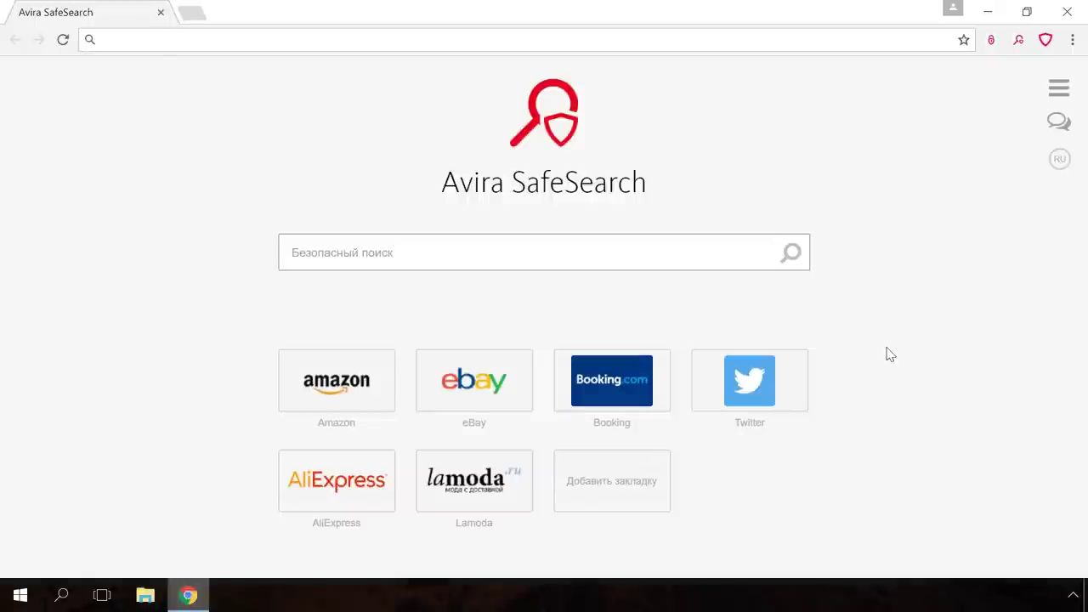
- Remove the extensions Avira Password Manager and Avira SafeSearch Plus from Chrome
left_click(1073, 40)
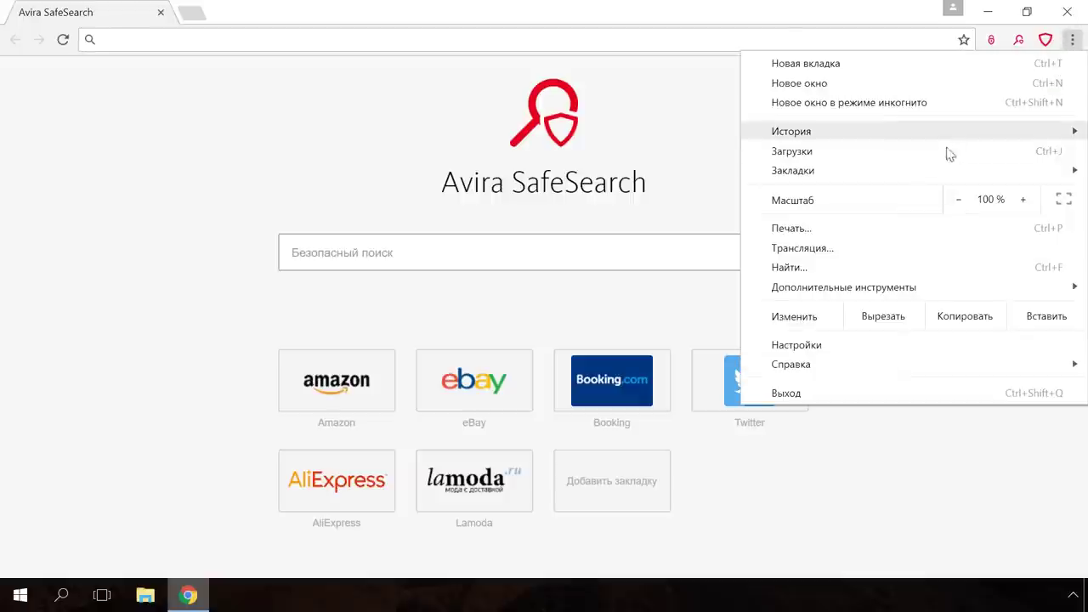
mouse_move(840, 294)
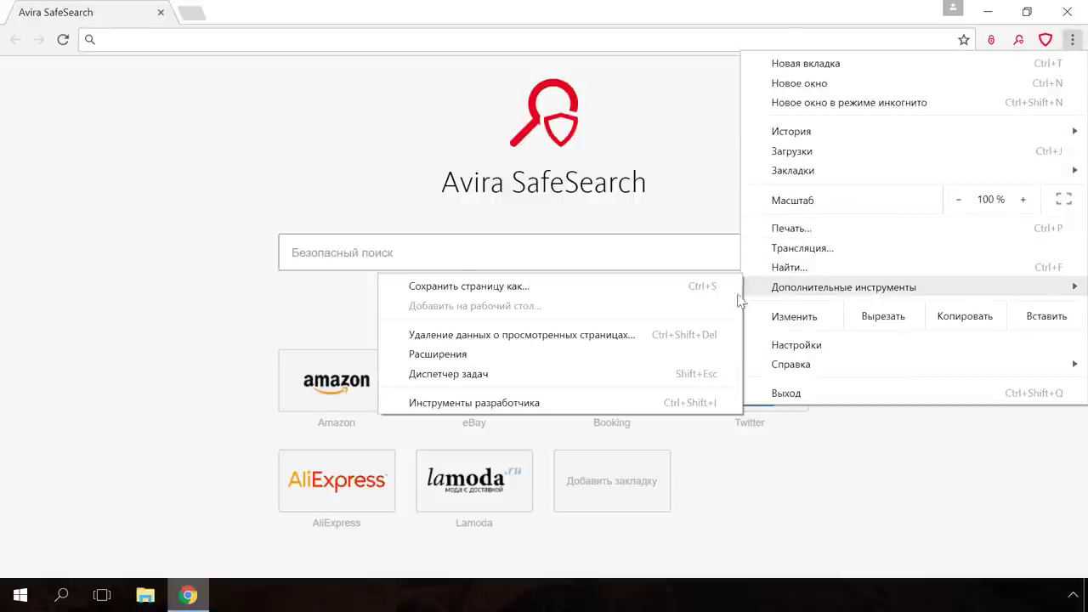
left_click(438, 355)
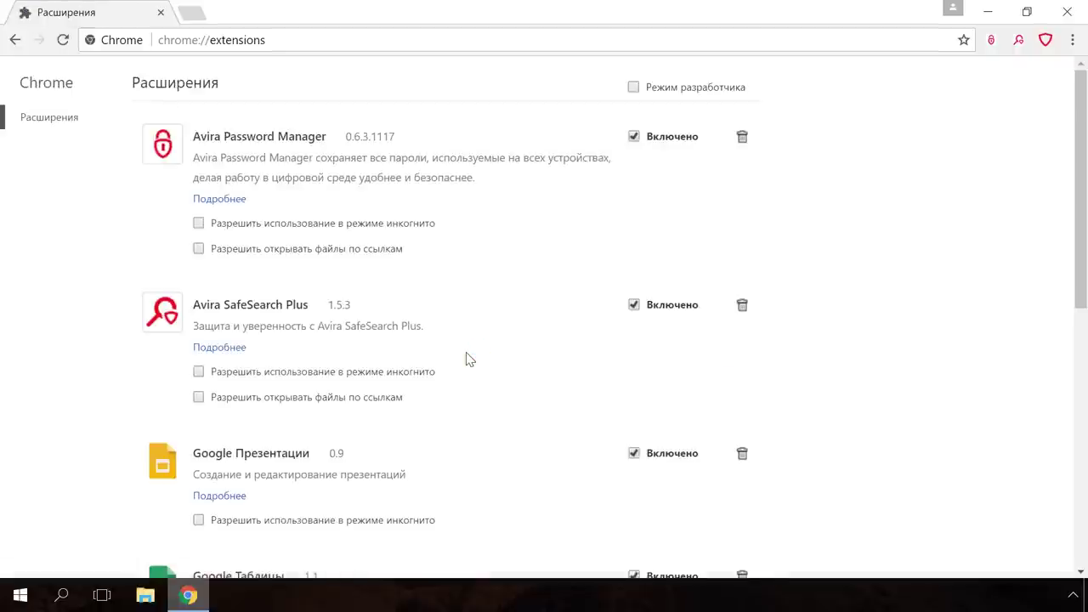
left_click(742, 137)
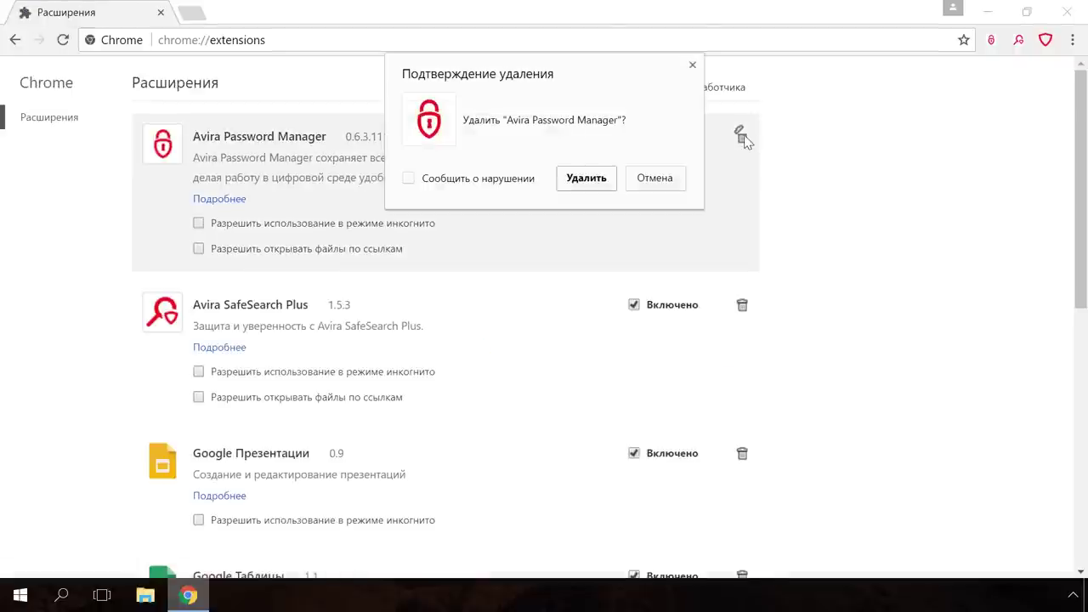
left_click(588, 179)
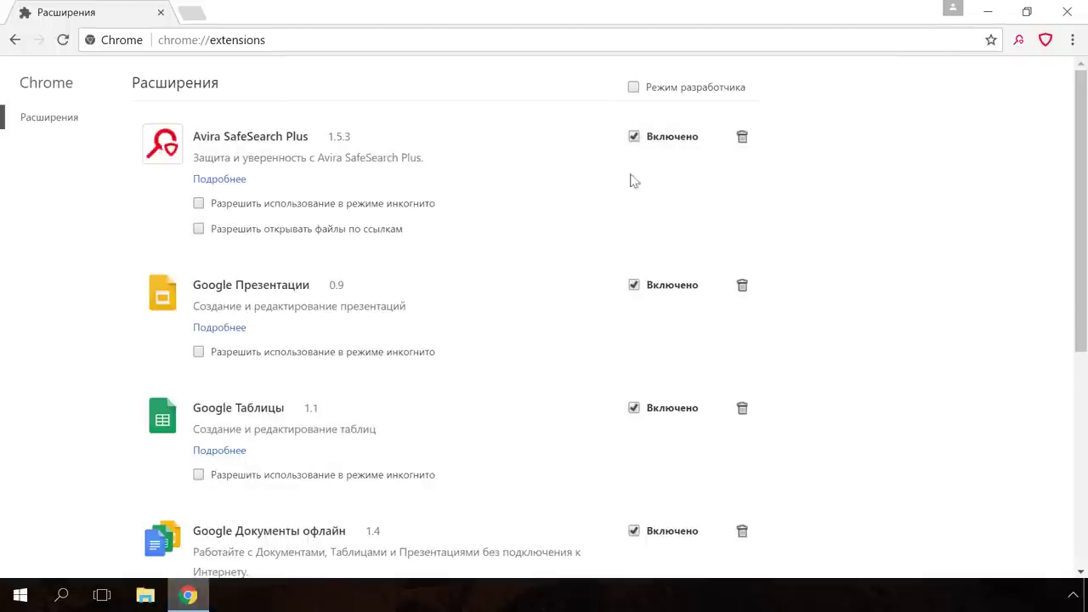
left_click(742, 139)
left_click(604, 179)
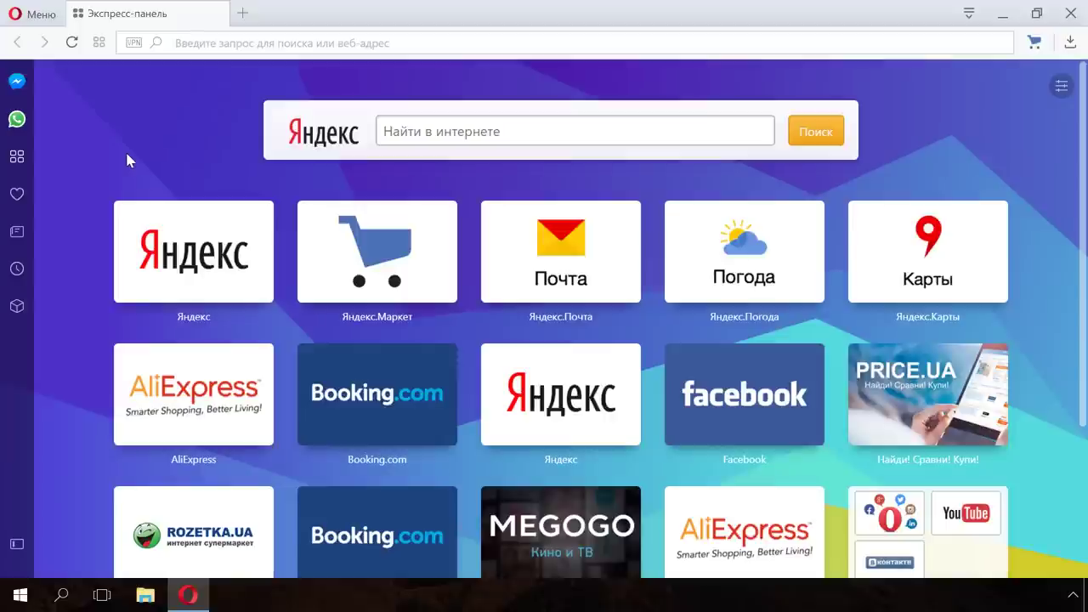
- Show the additional settings in Opera's browser preferences and enable Opera Turbo
left_click(37, 15)
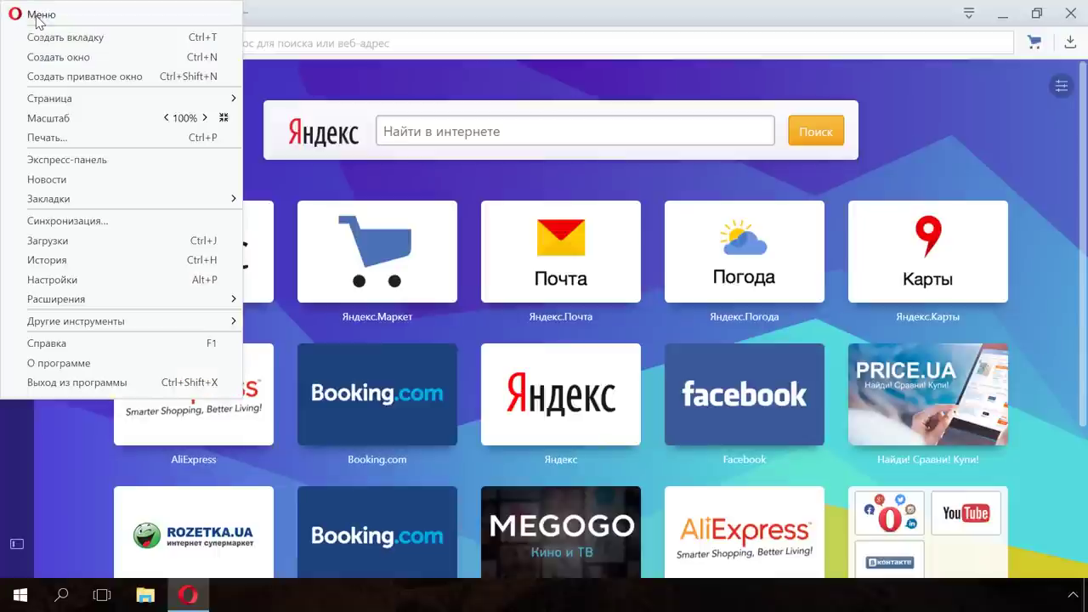
left_click(56, 281)
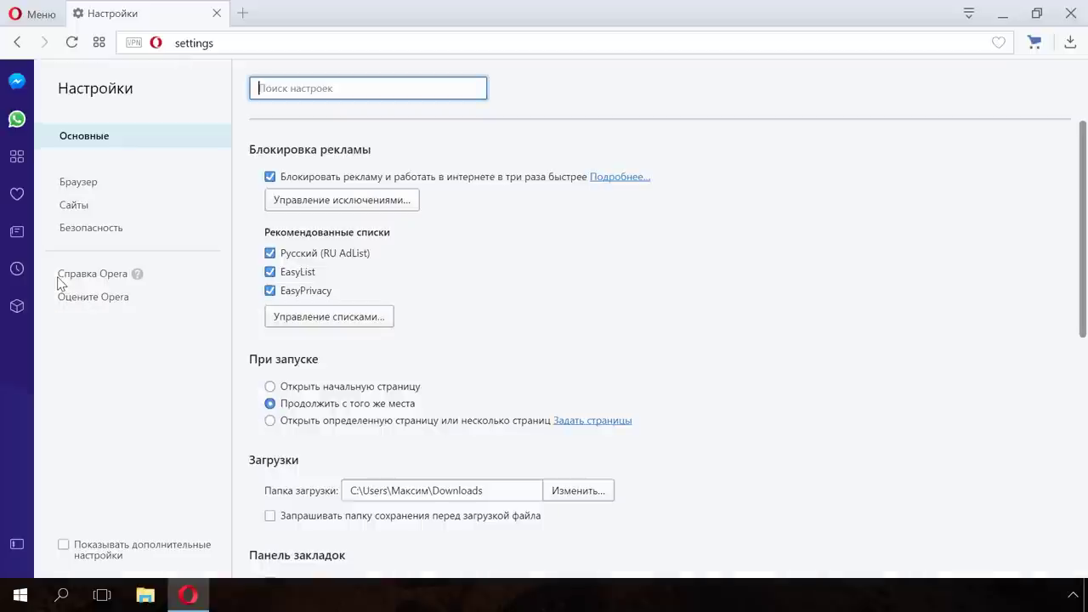
left_click(84, 188)
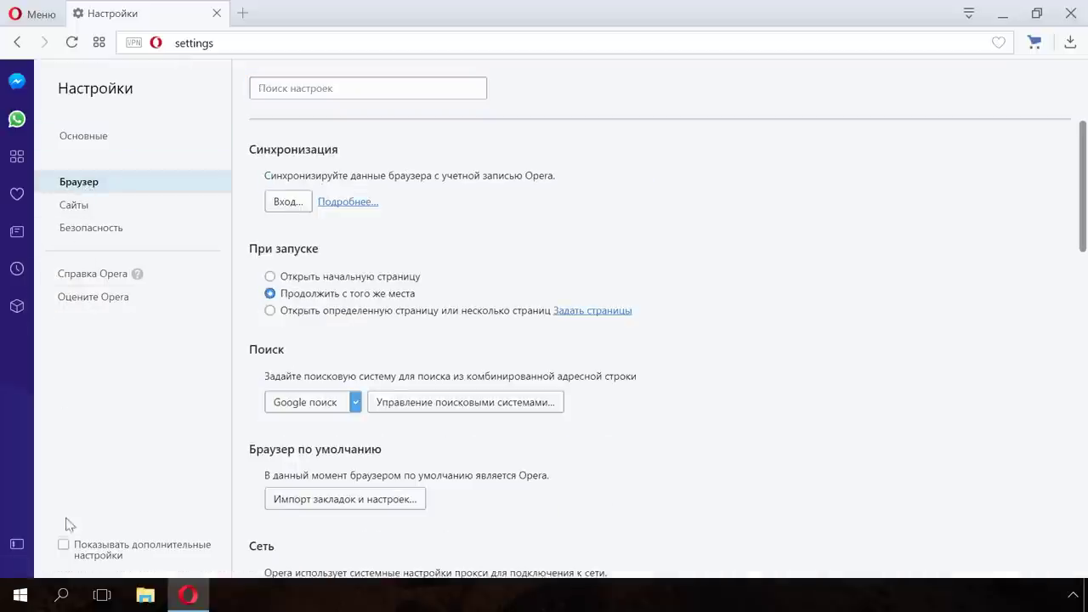
left_click(64, 545)
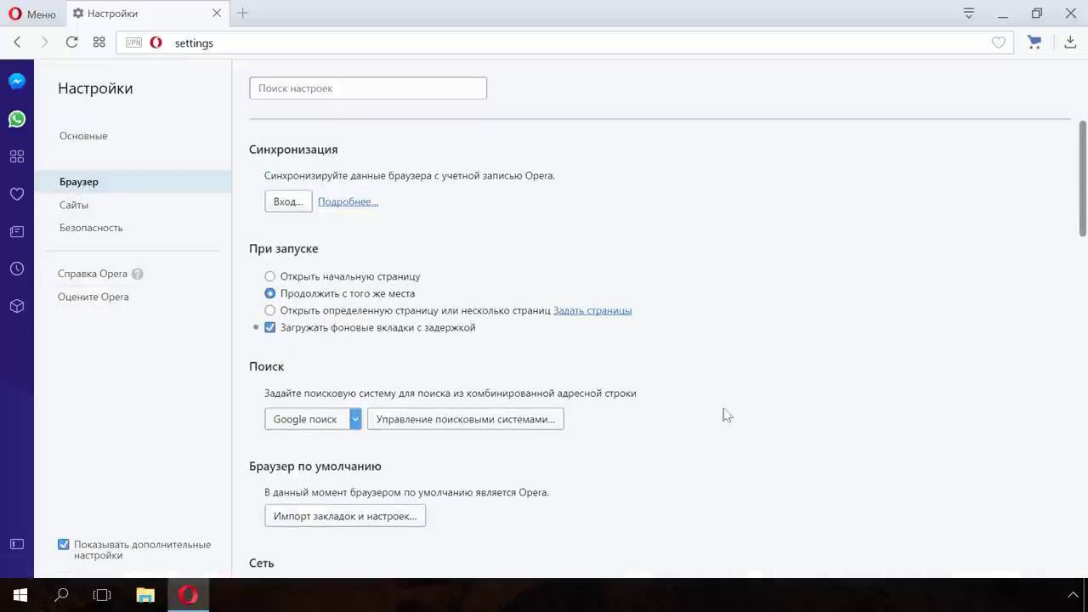
left_click_drag(1084, 309, 1074, 561)
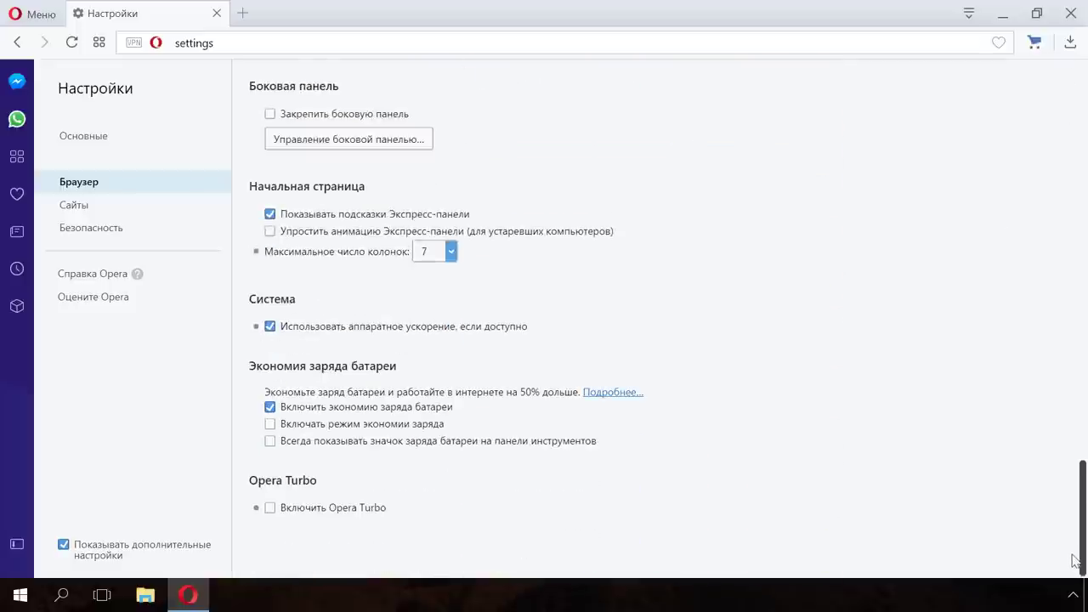
left_click(271, 508)
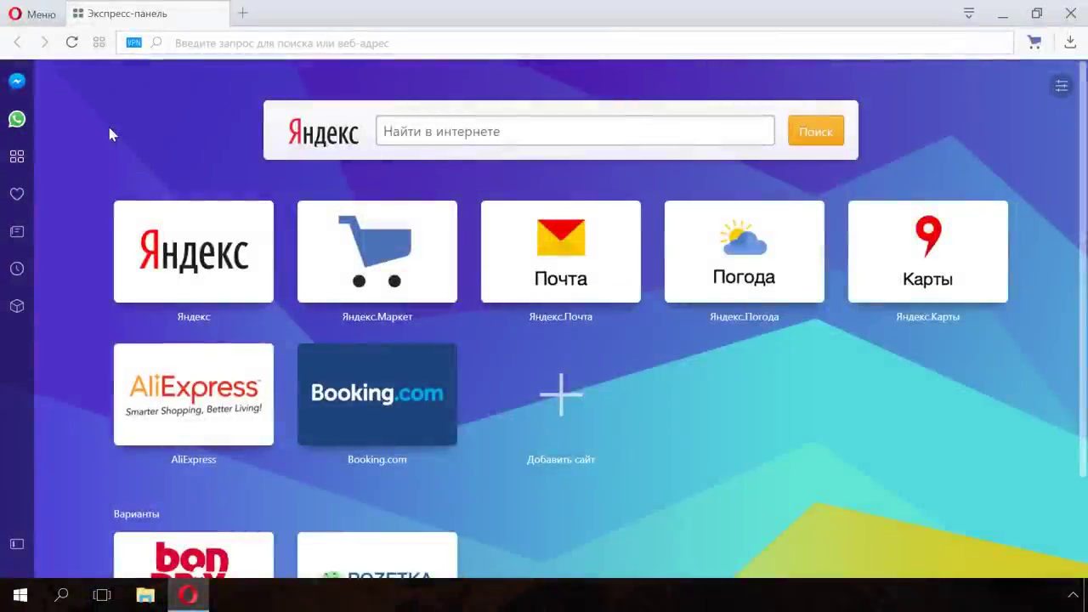
- Enable ad blocking in Opera's basic settings
left_click(38, 18)
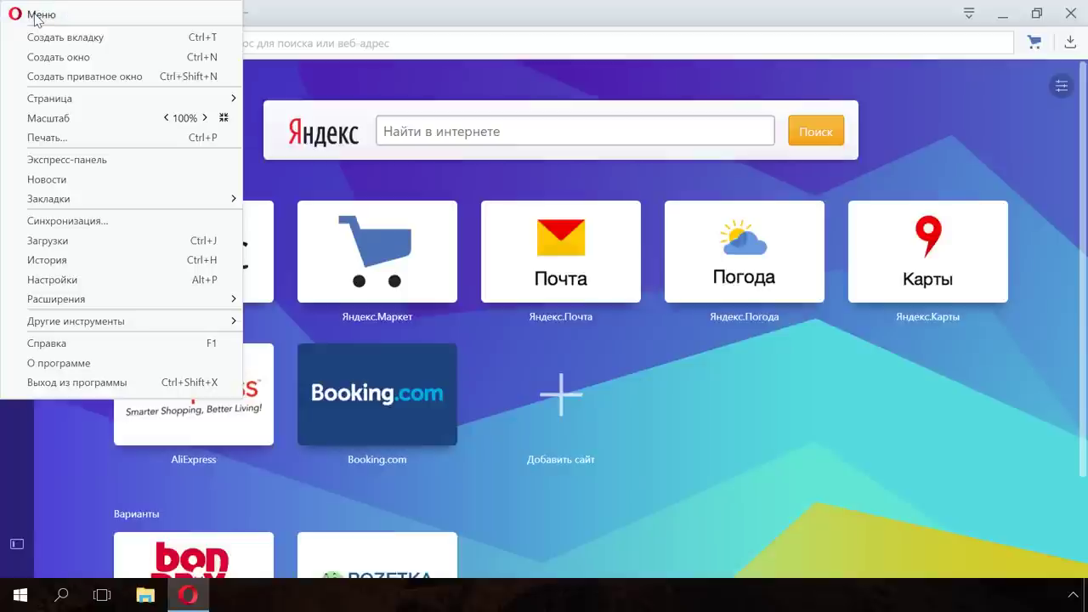
left_click(52, 280)
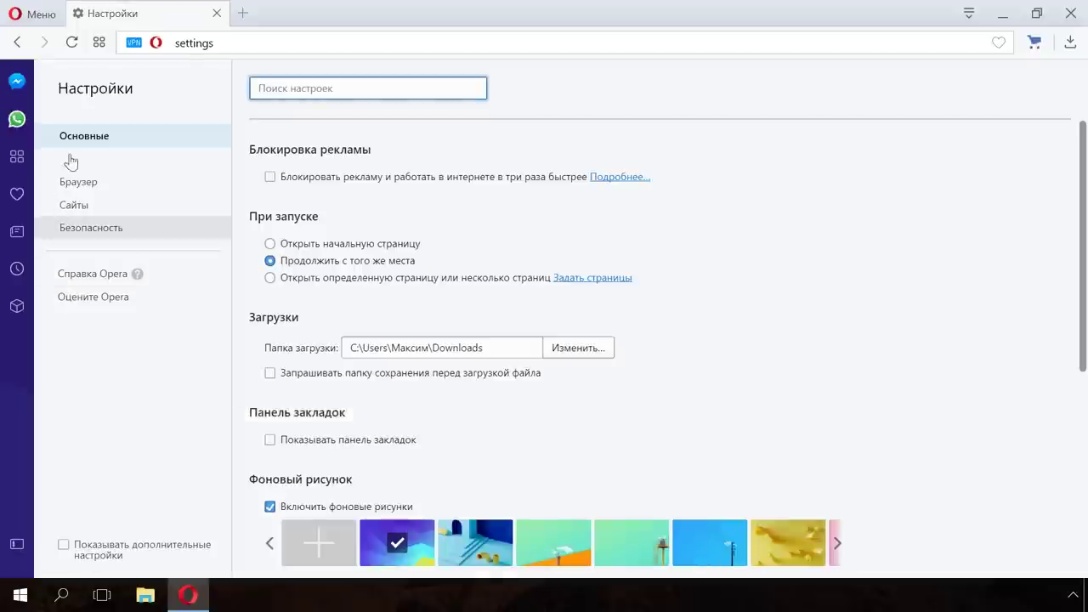
left_click(84, 141)
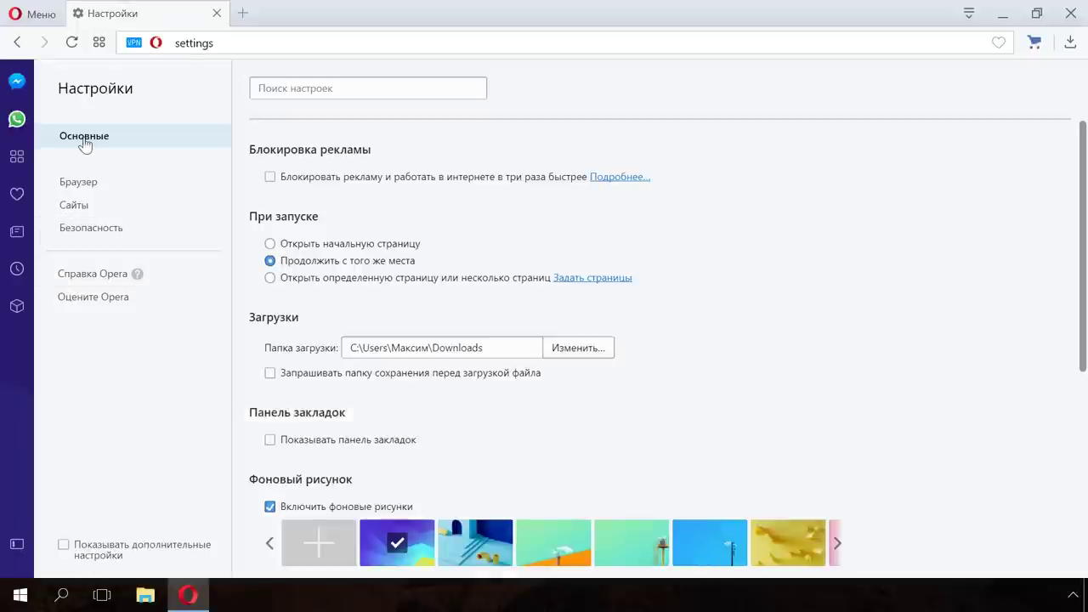
left_click(271, 178)
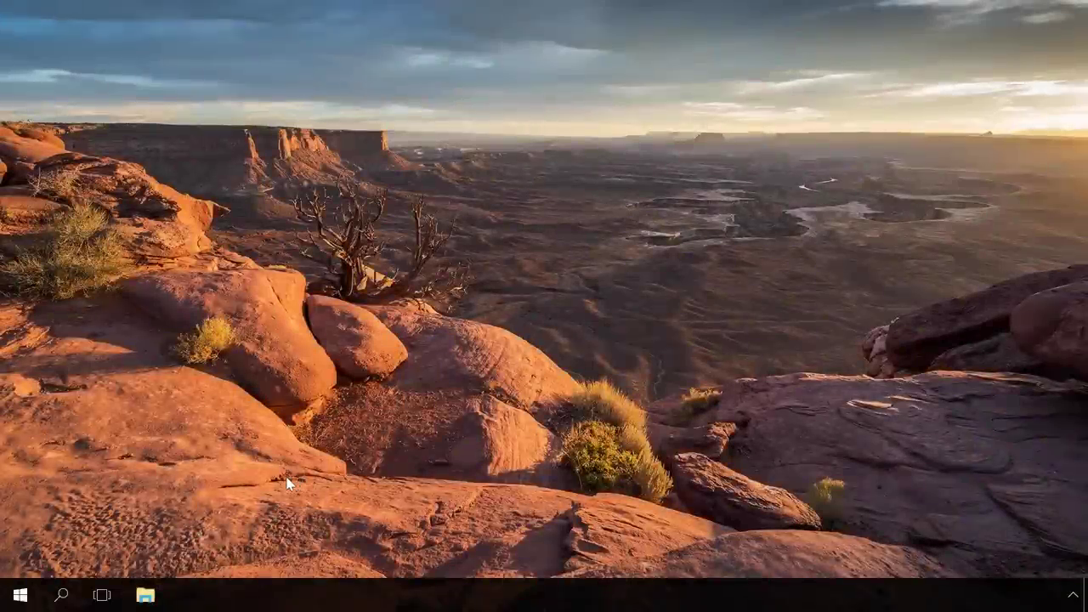
- Switch to Device Manager and disallow turning off the Intel(R) 82574L Gigabit Network Connection adapter to save power
right_click(25, 597)
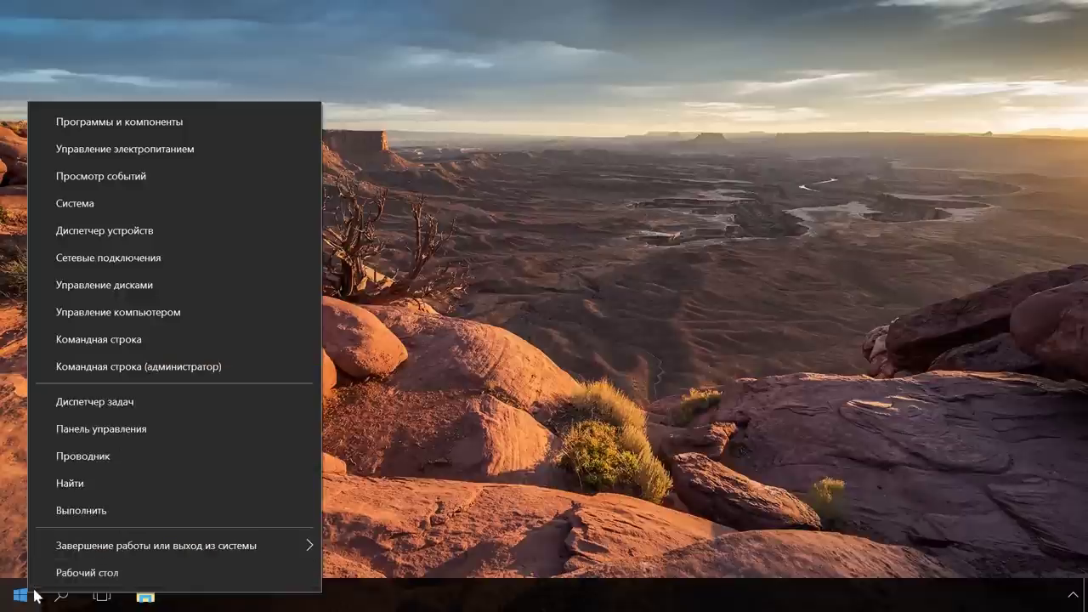
left_click(152, 245)
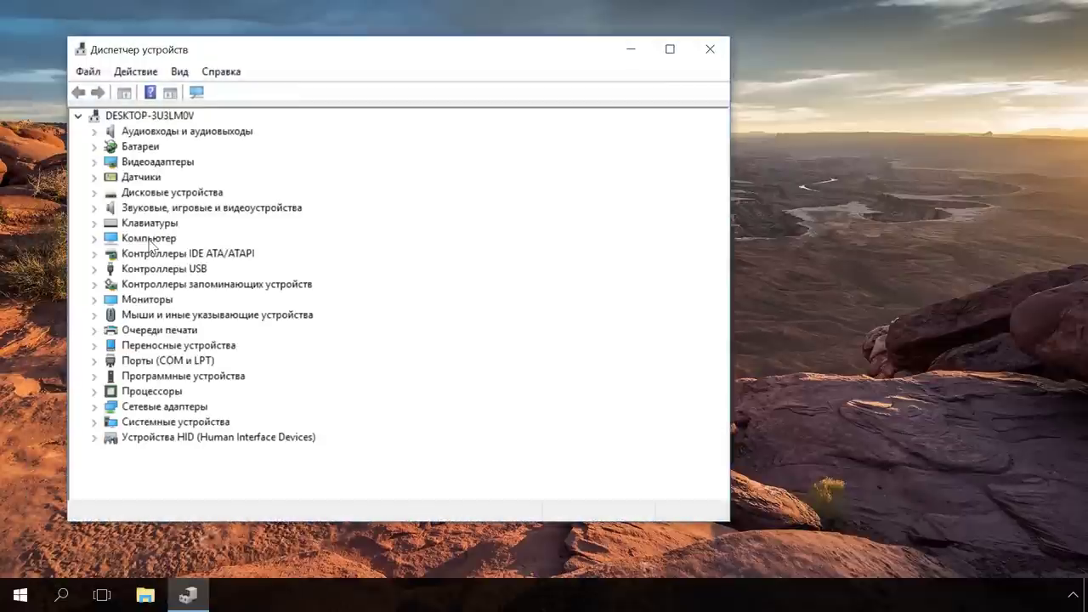
left_click(134, 407)
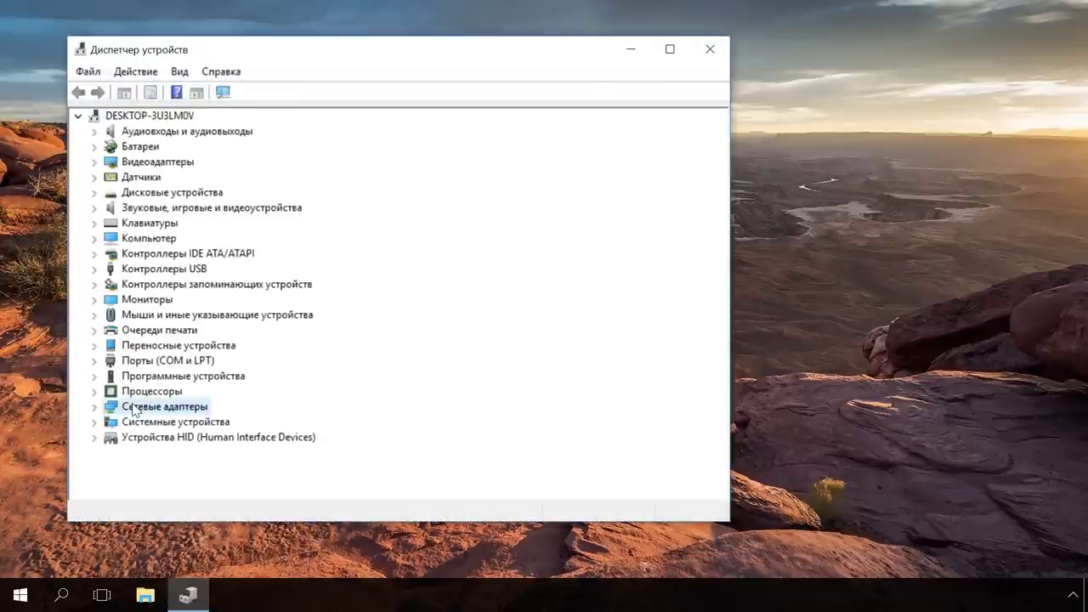
left_click(95, 409)
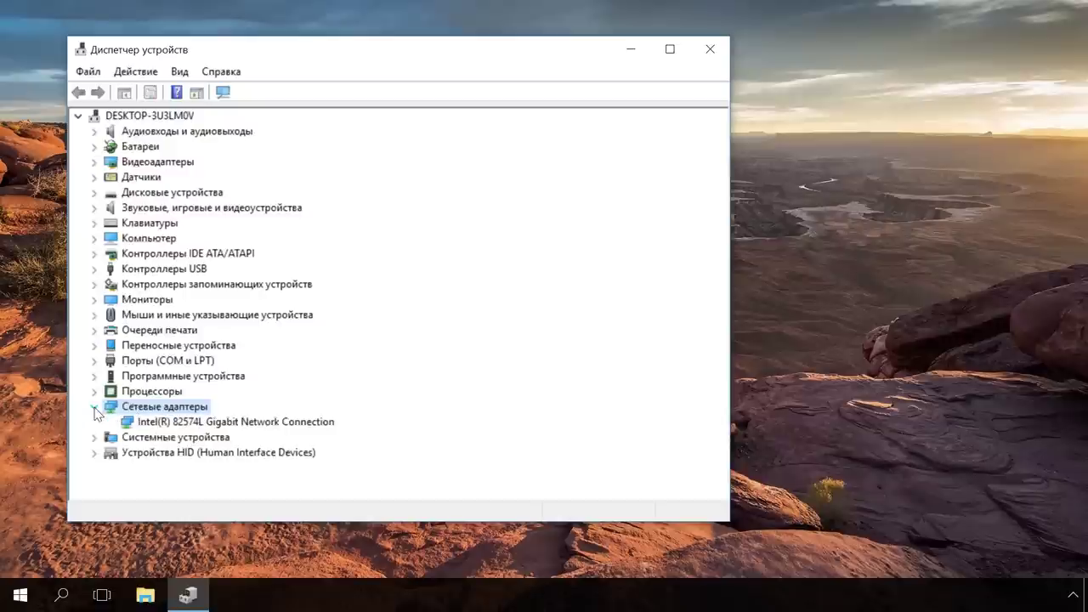
double_click(148, 425)
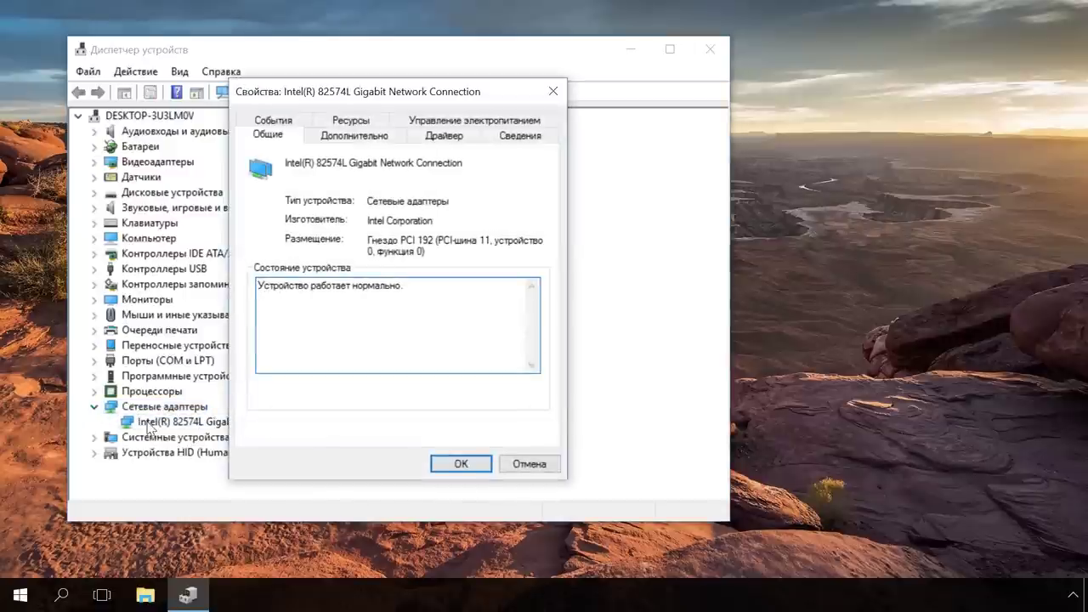
left_click(430, 124)
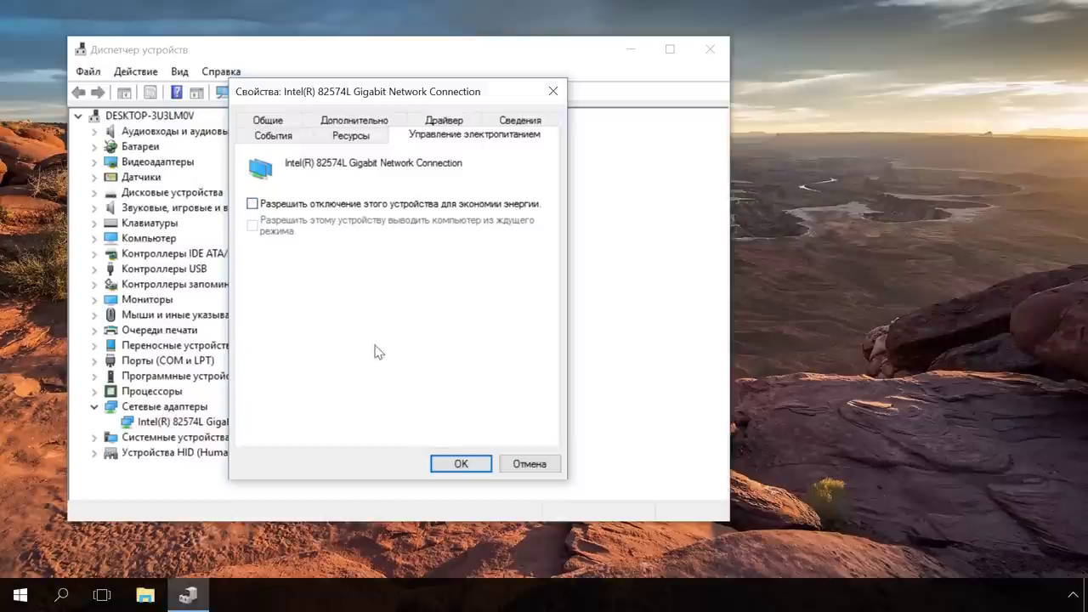
left_click(460, 464)
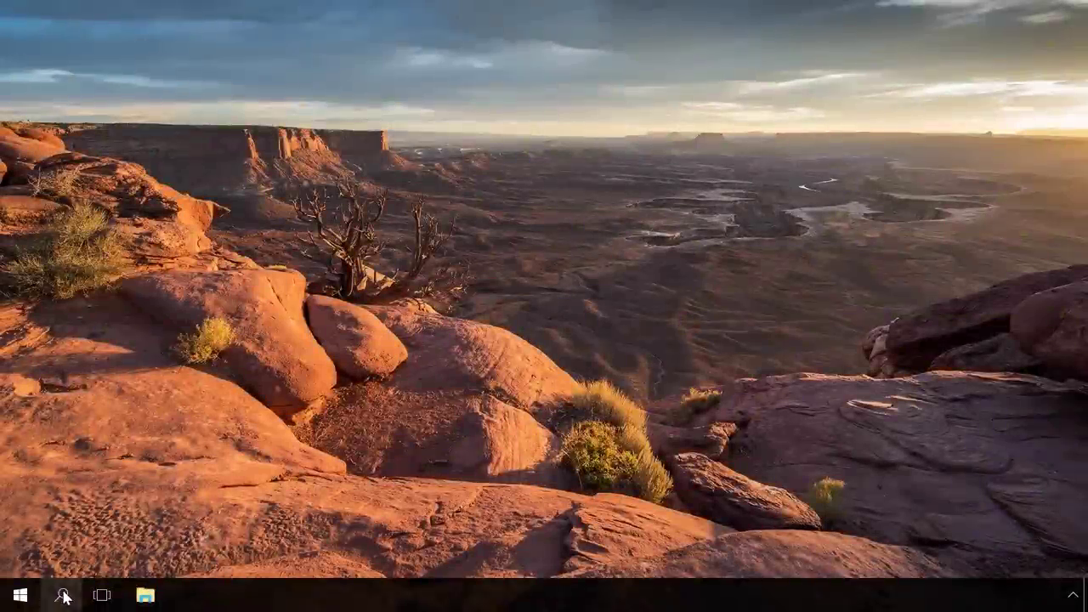
- Switch to the Control Panel power options, try the Высокая производительность plan and reselect Сбалансированная (рекомендуется)
left_click(61, 596)
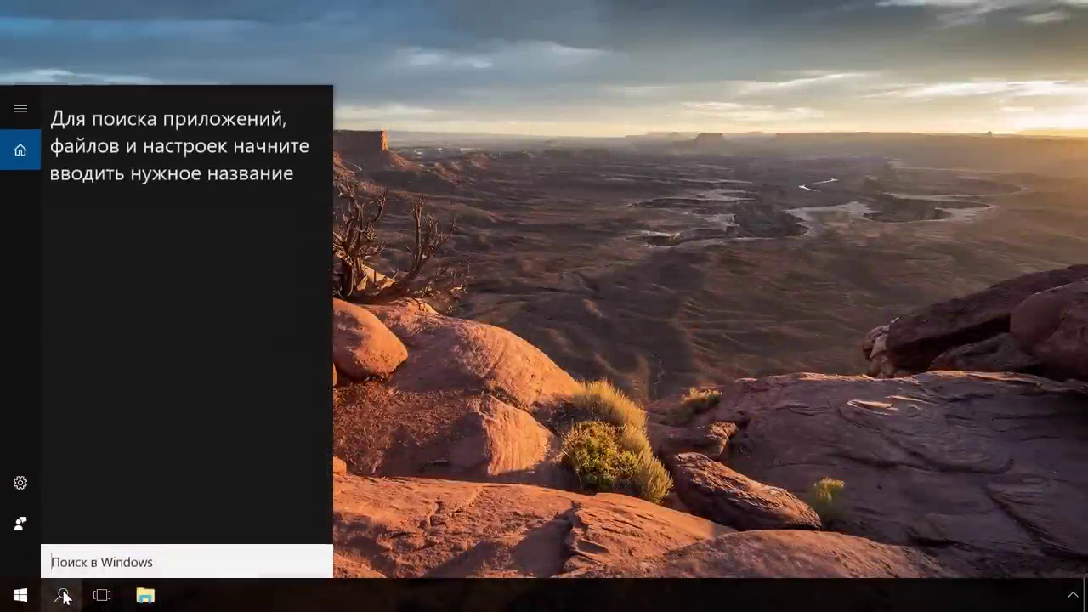
type("пан")
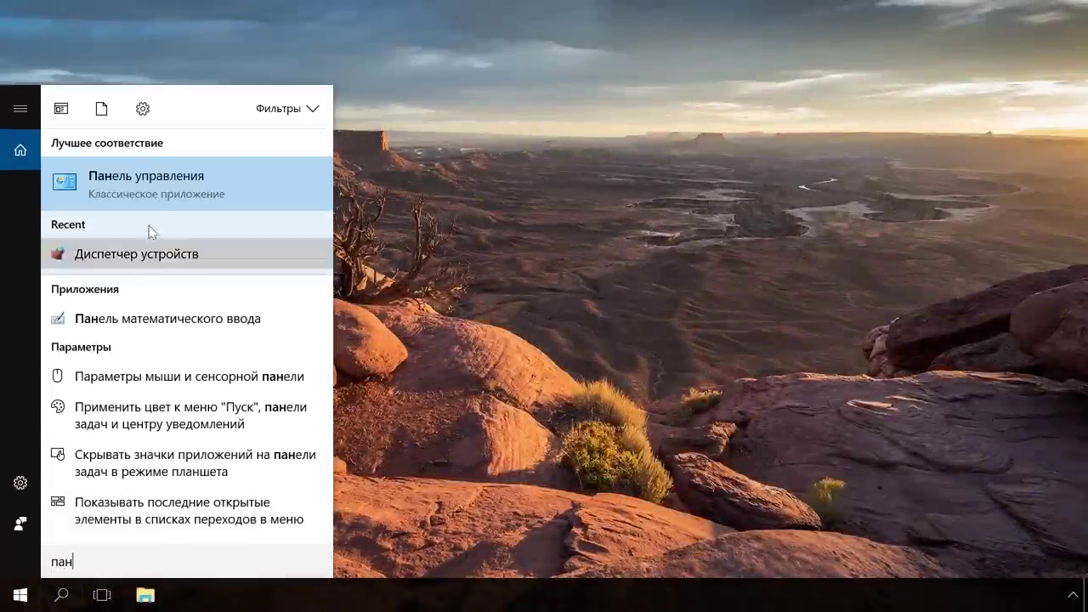
left_click(155, 181)
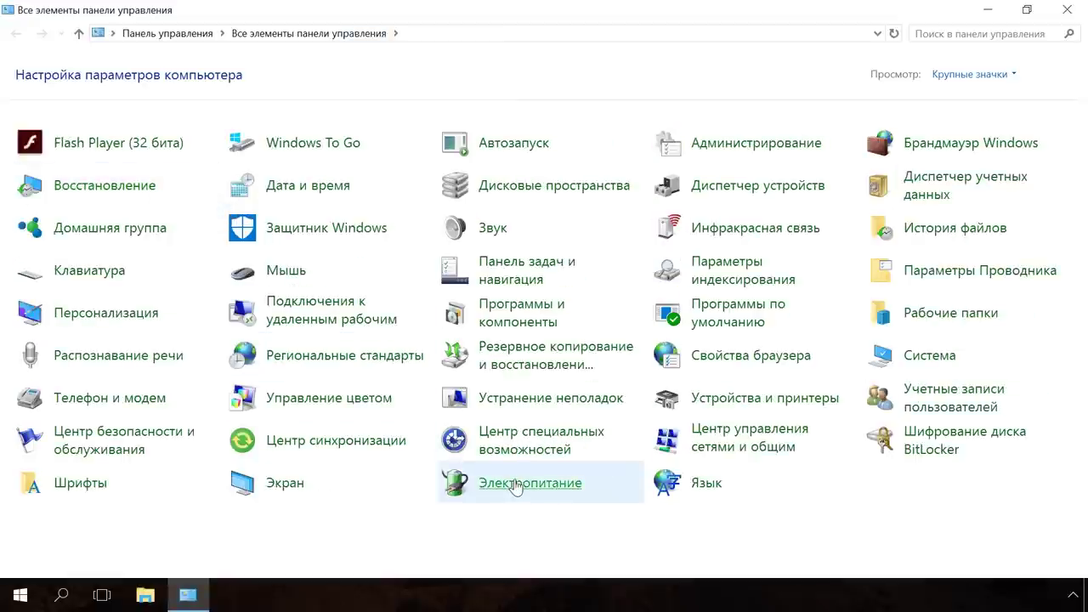
left_click(516, 484)
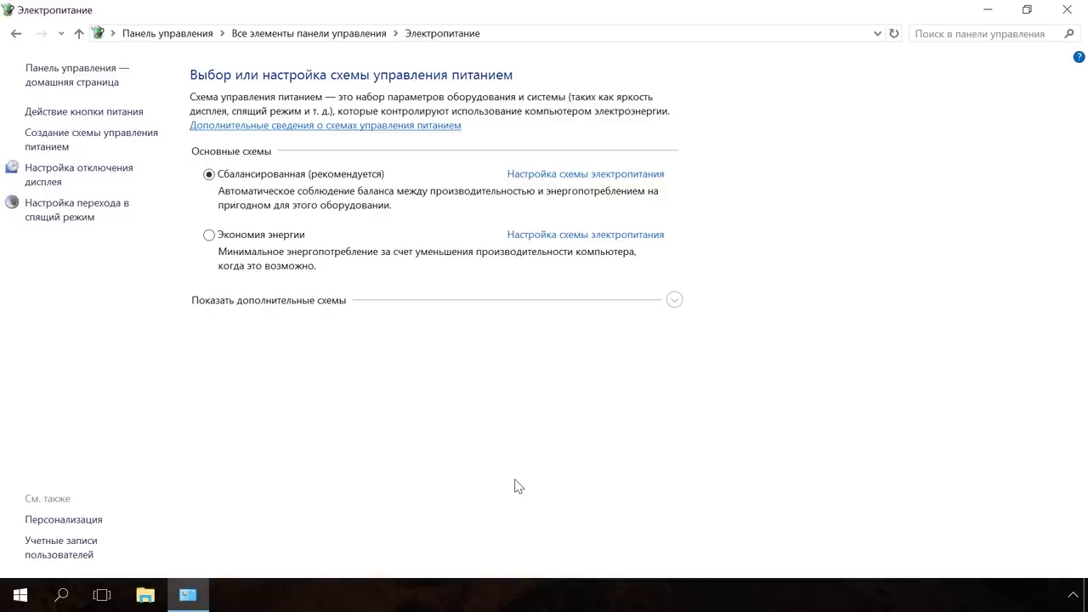
left_click(674, 303)
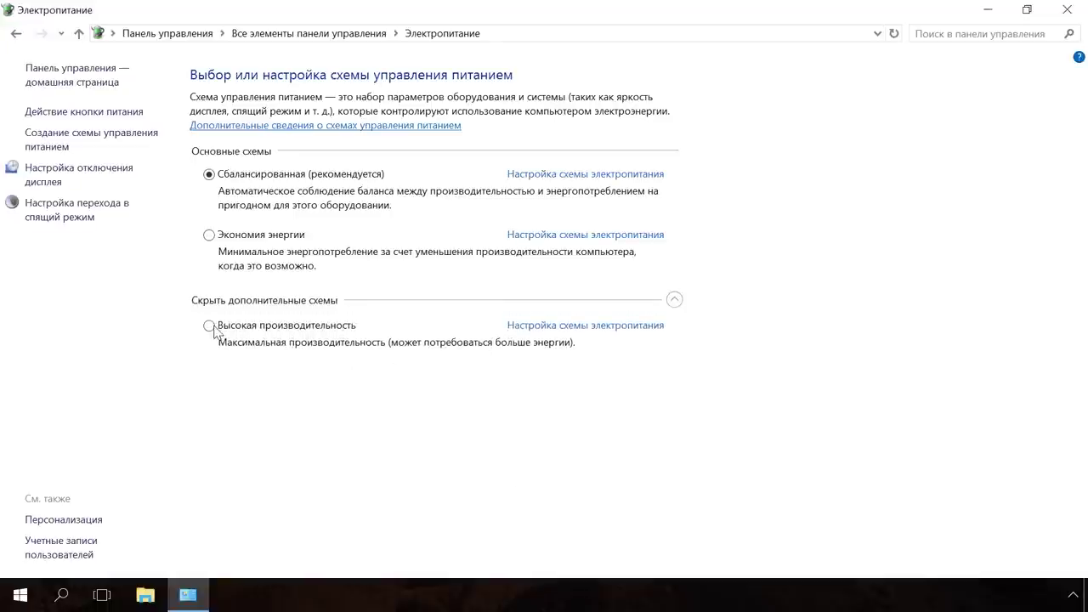
left_click(214, 328)
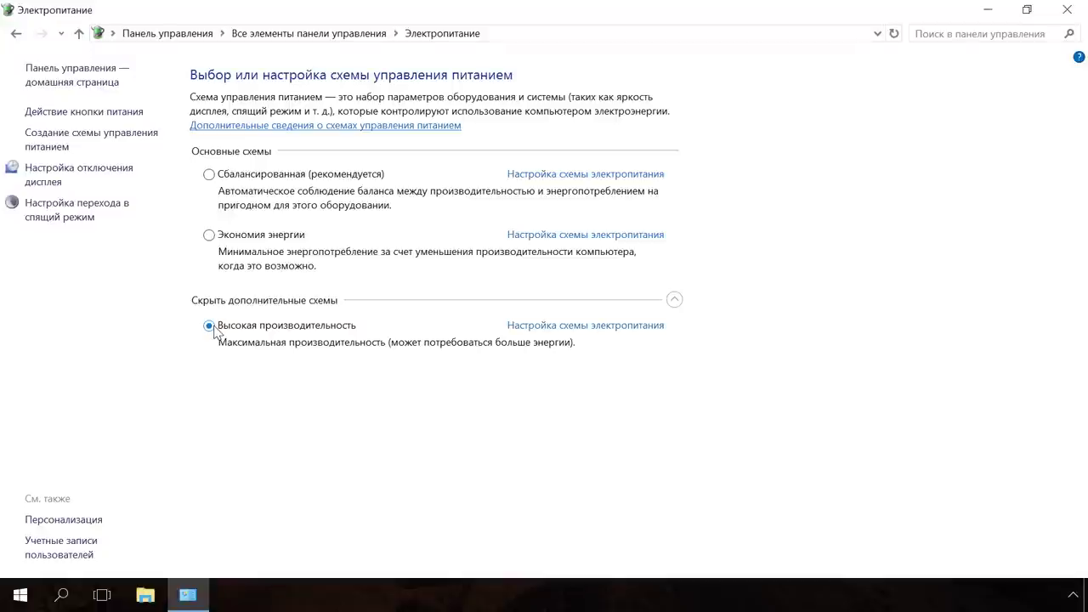
left_click(209, 176)
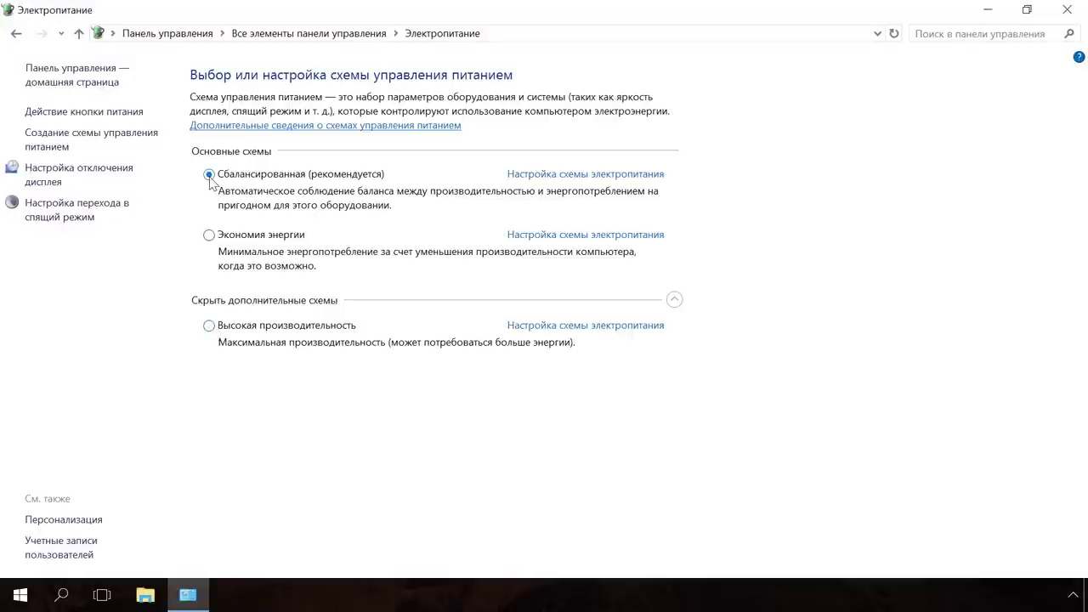